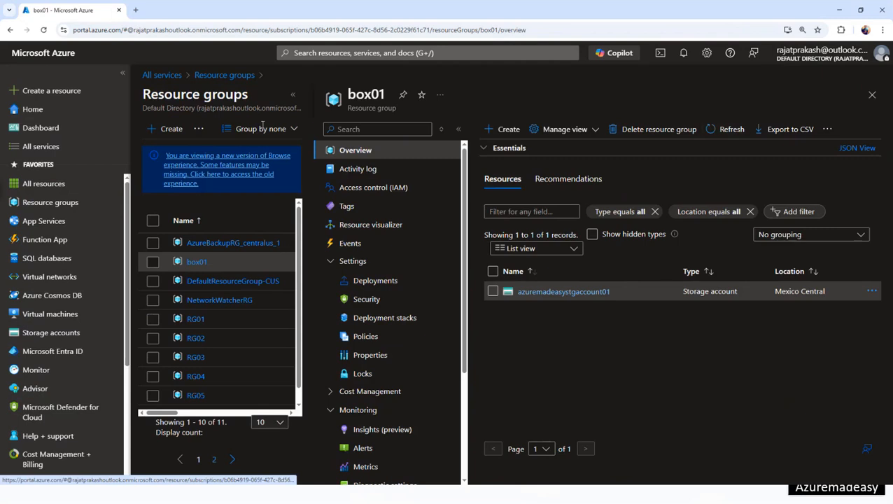
- Close the box01 and Resource groups blades and list the Compute services in All services
click(872, 96)
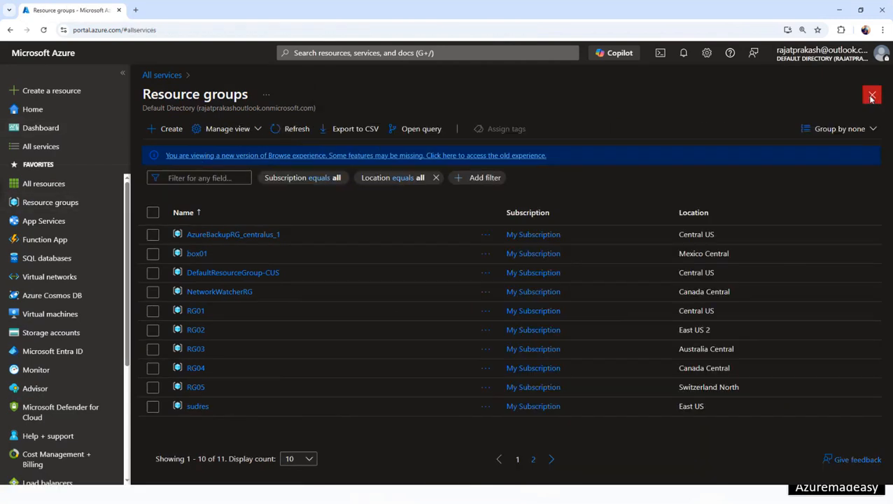
click(872, 96)
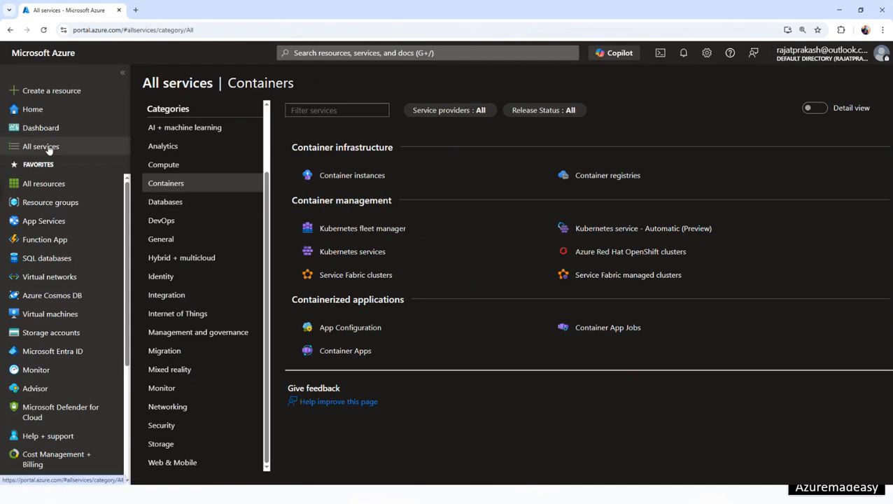
click(175, 166)
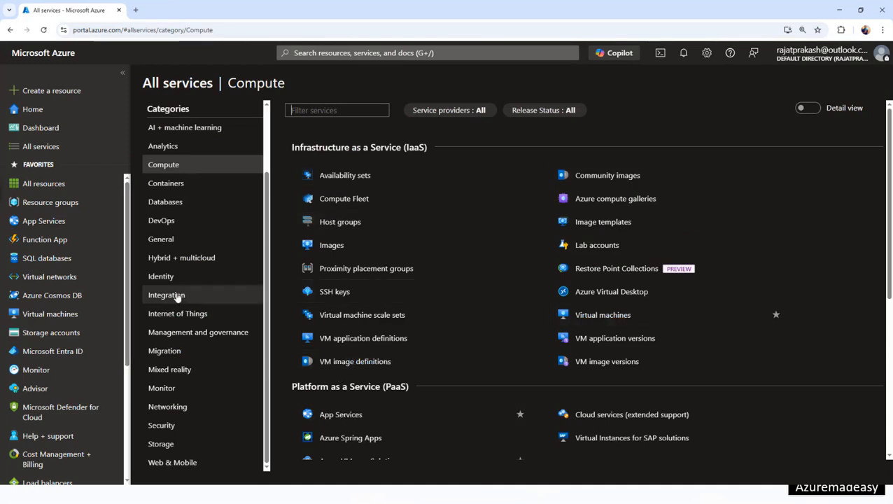
- Show the Networking services, then advance the slide show to the Azure Virtual Machines slide
click(179, 413)
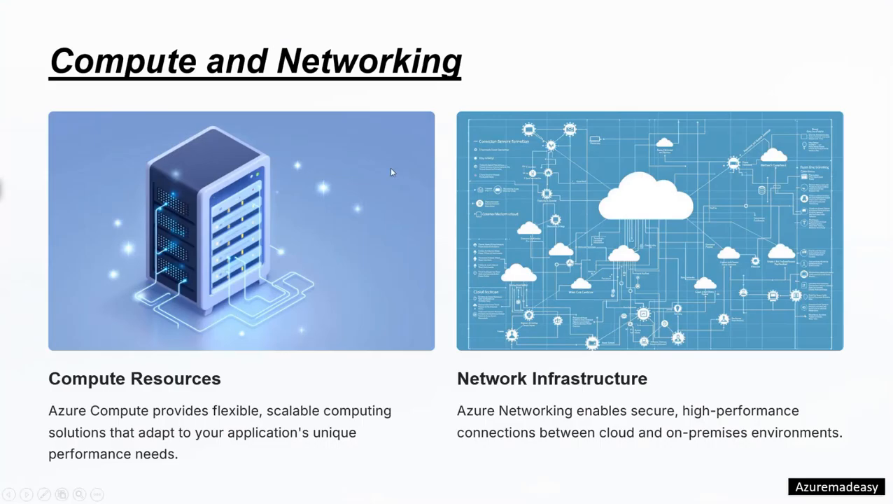
click(363, 197)
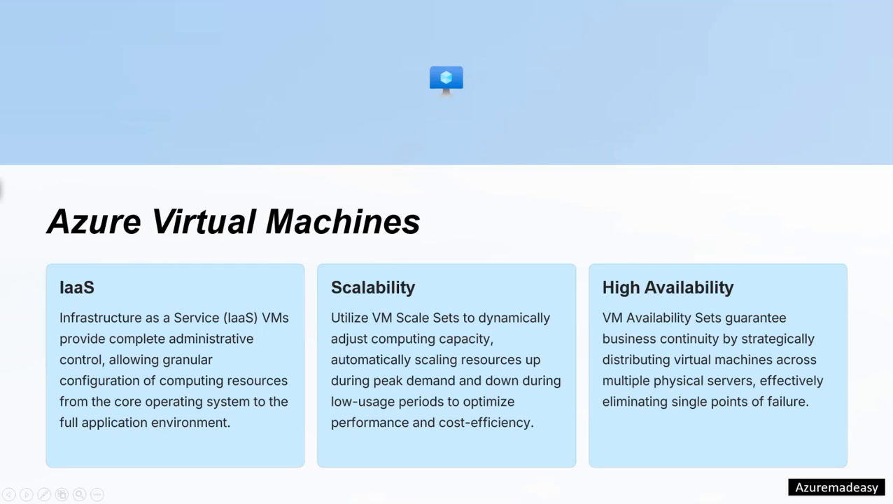
- Filter Compute services for 'virtual mach', open Virtual machines, and show its Create options
key(alt+Tab)
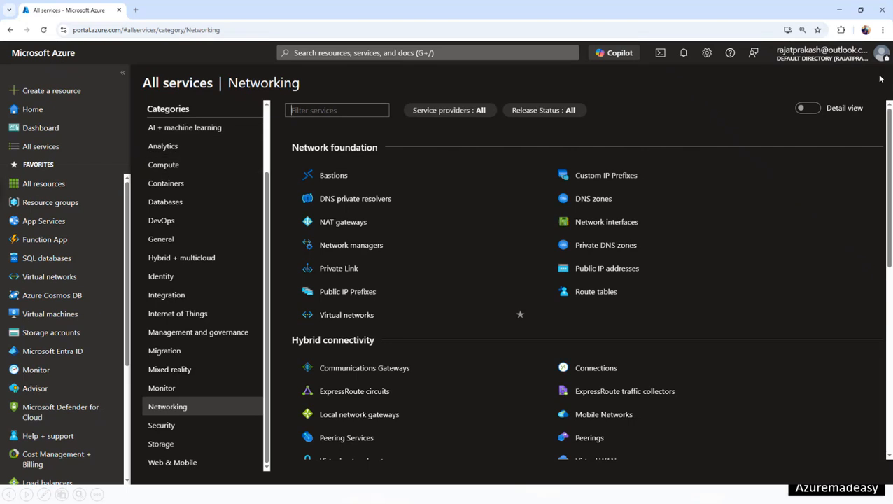
click(188, 172)
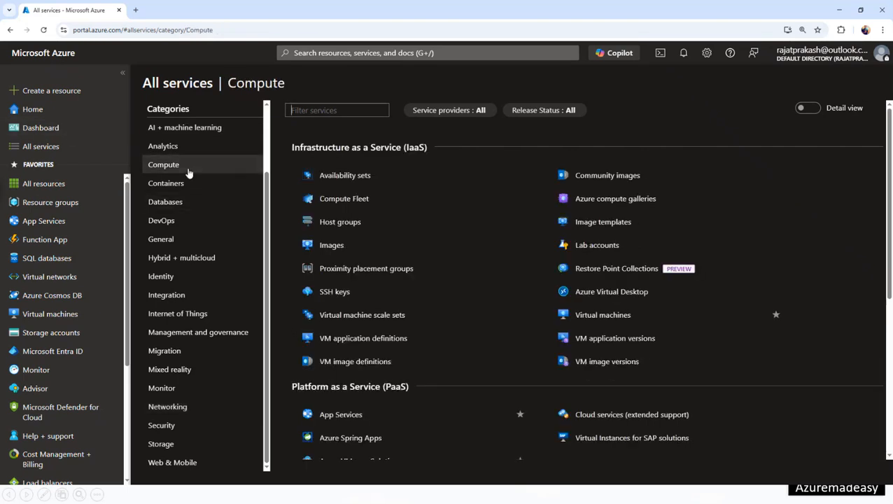
click(313, 110)
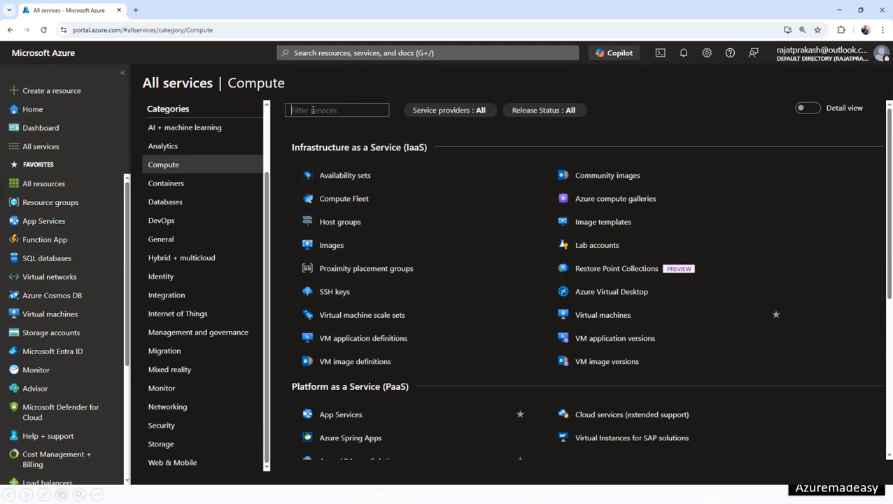
text(virtual mach)
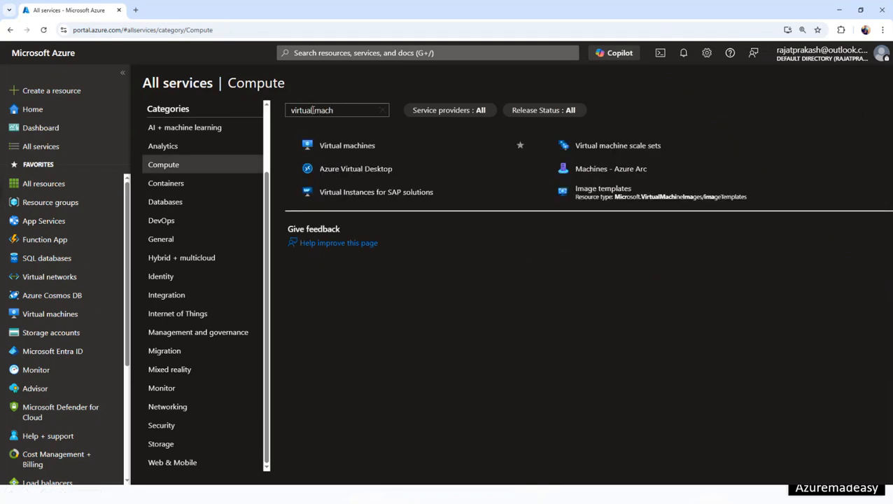
click(376, 149)
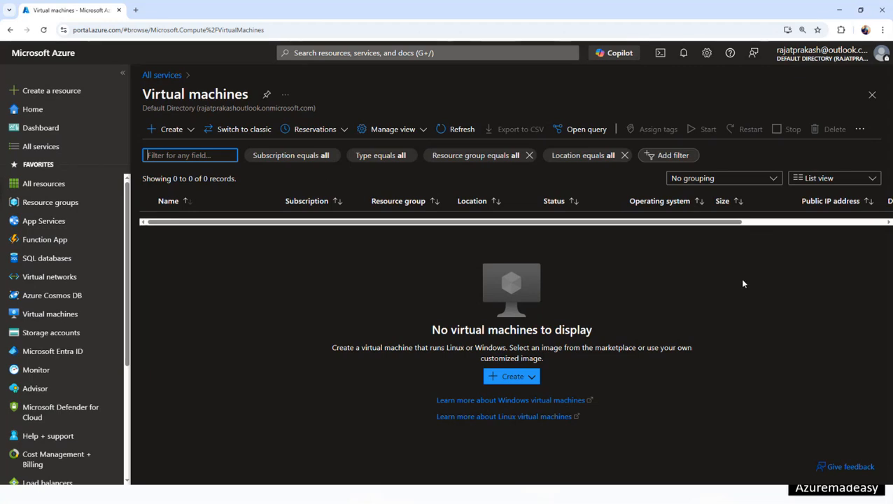
click(175, 130)
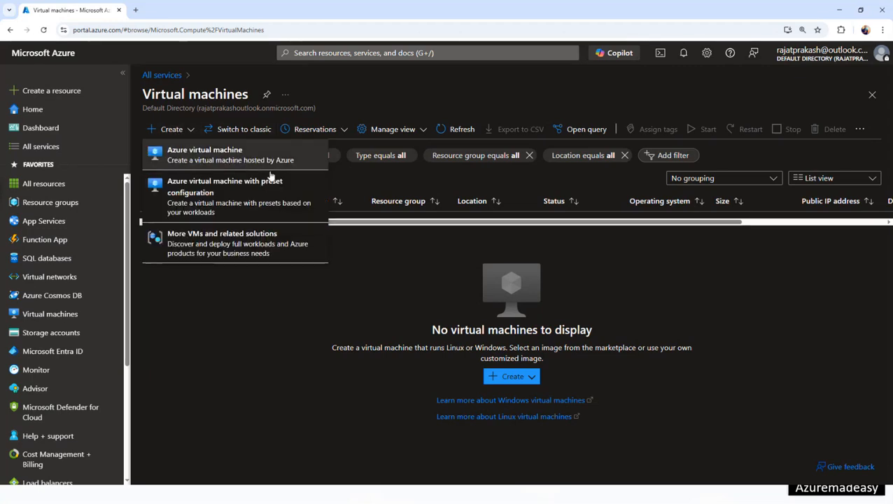
click(231, 157)
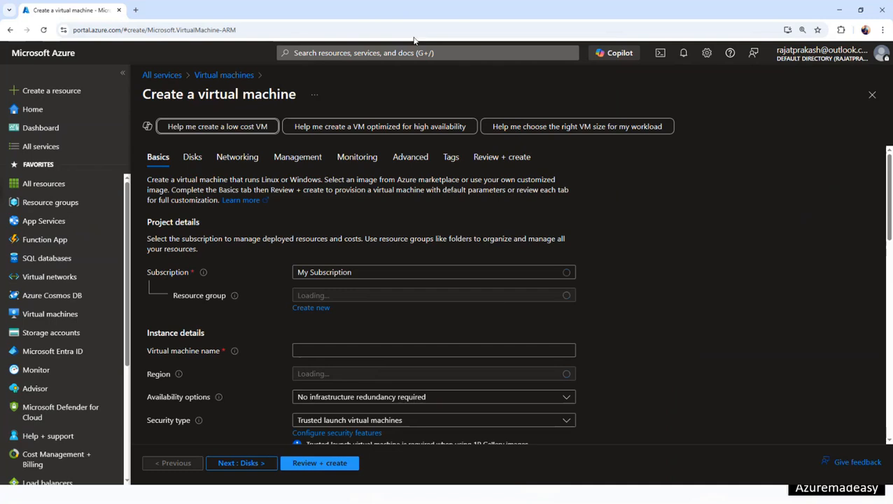
scroll(341, 230, down, 1)
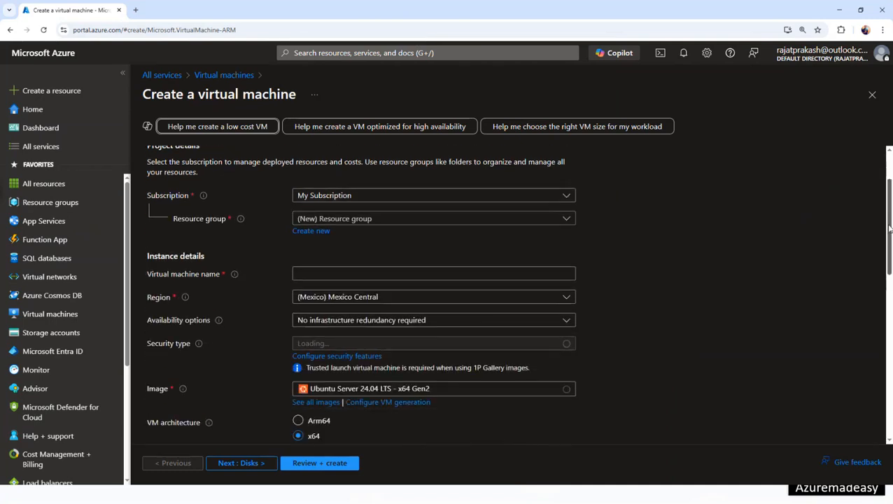
drag(224, 219, 174, 219)
double_click(161, 298)
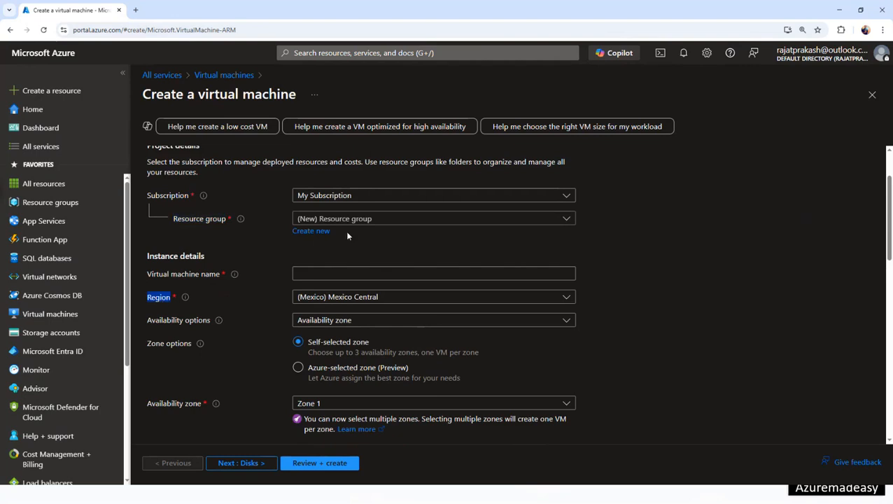
click(381, 225)
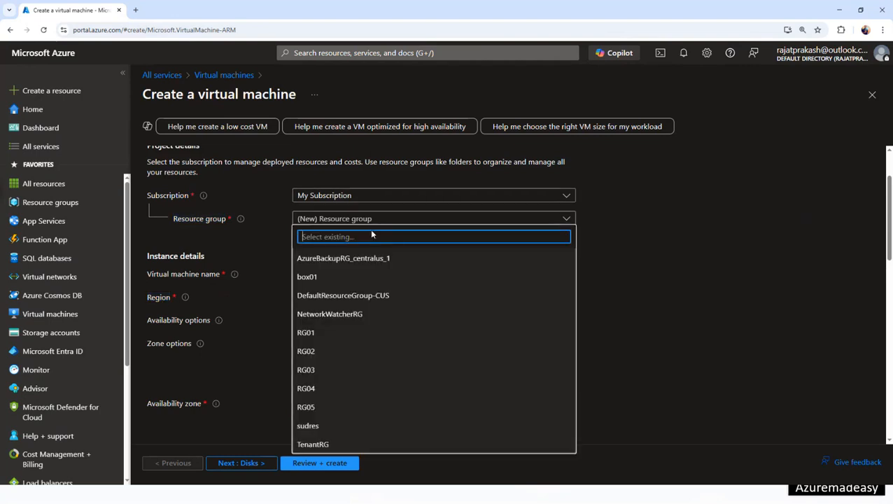
click(343, 280)
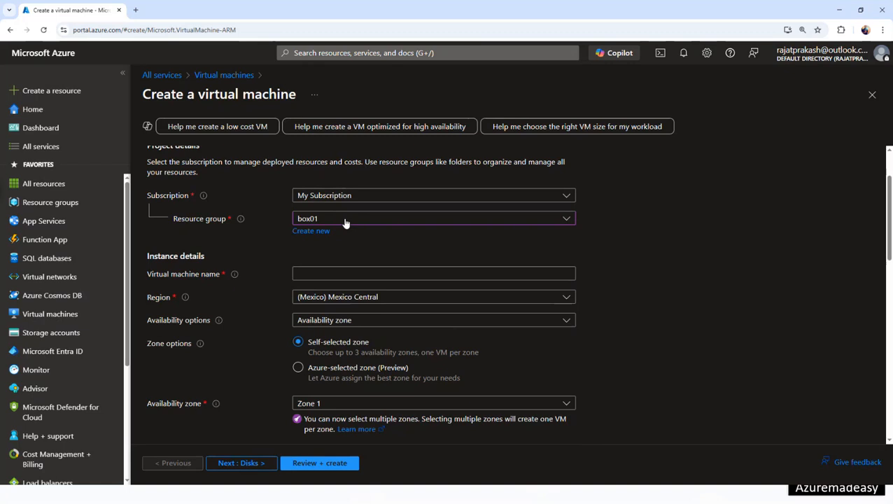
click(364, 277)
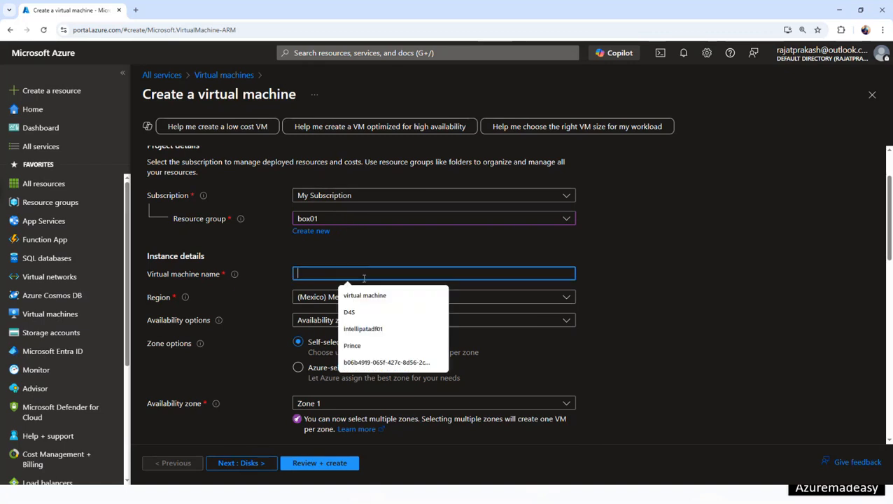
text(vm01)
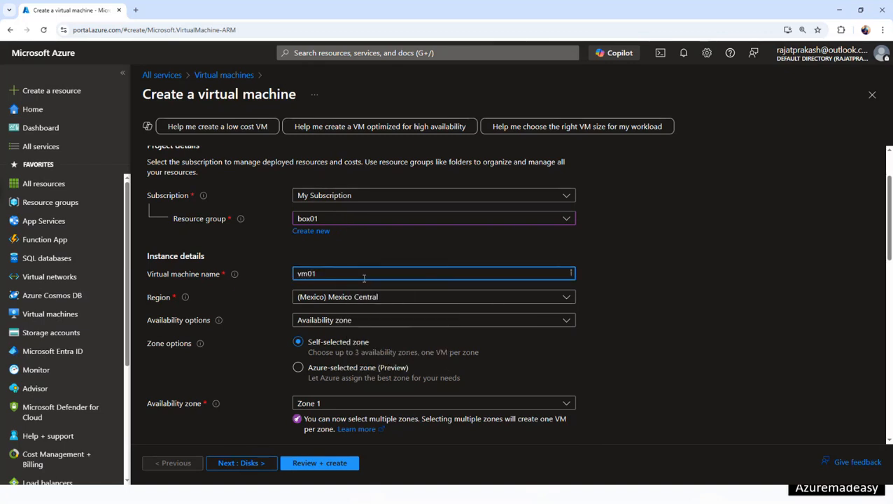
click(483, 303)
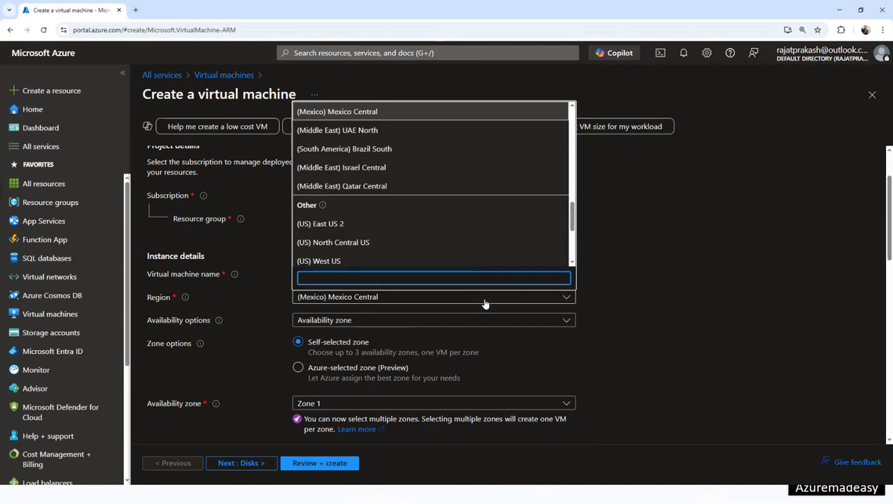
text(central us)
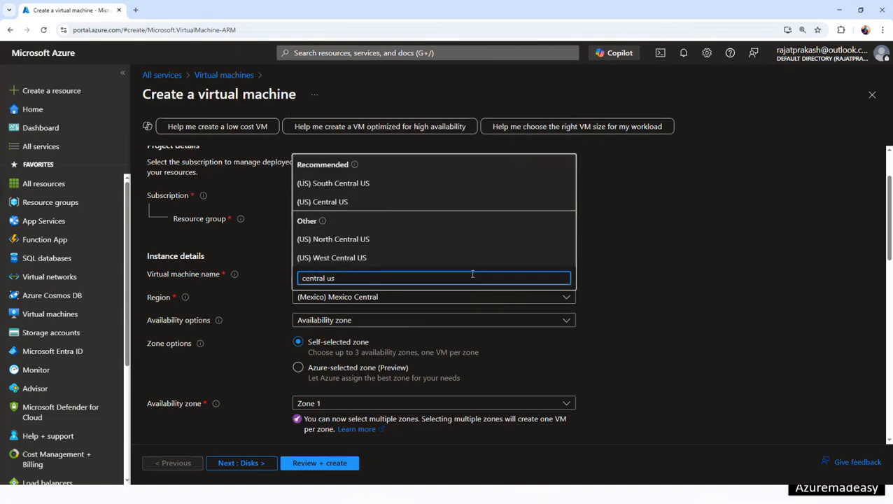
click(368, 203)
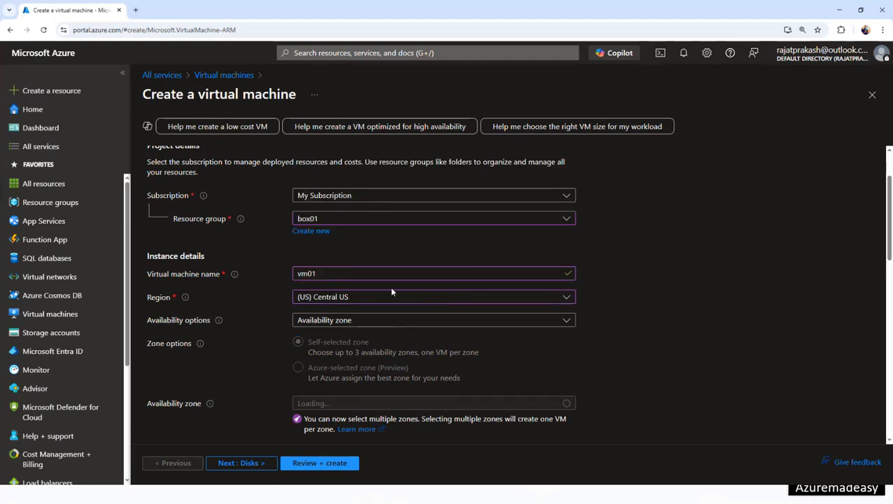
scroll(407, 212, down, 2)
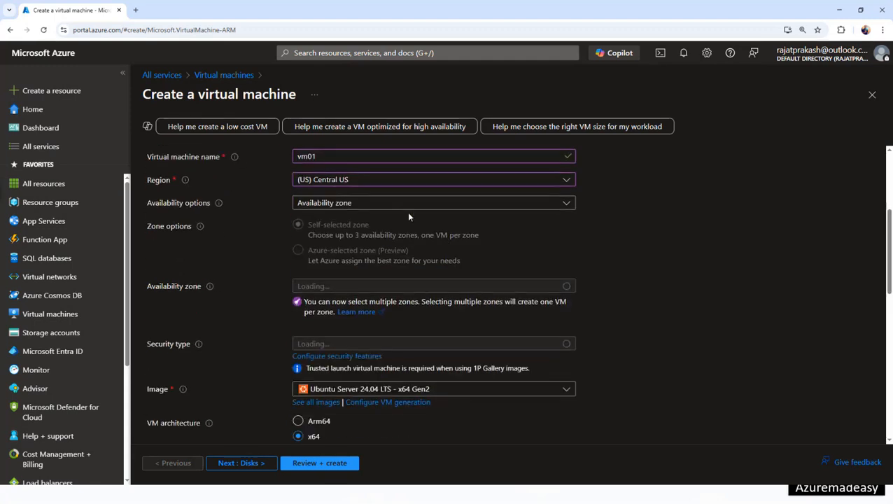
click(408, 204)
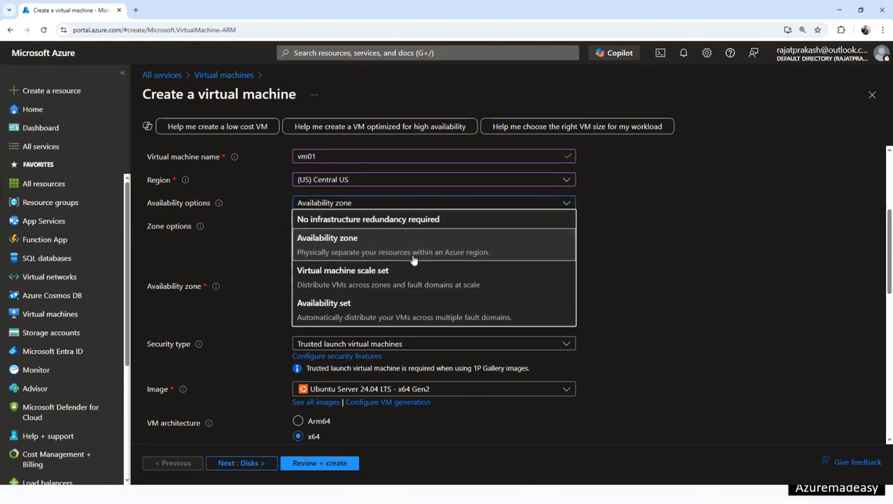
click(392, 221)
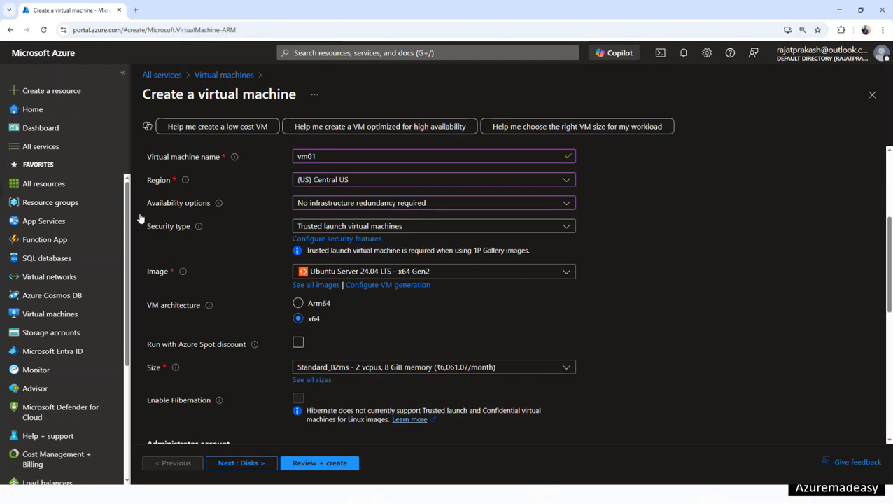
click(379, 275)
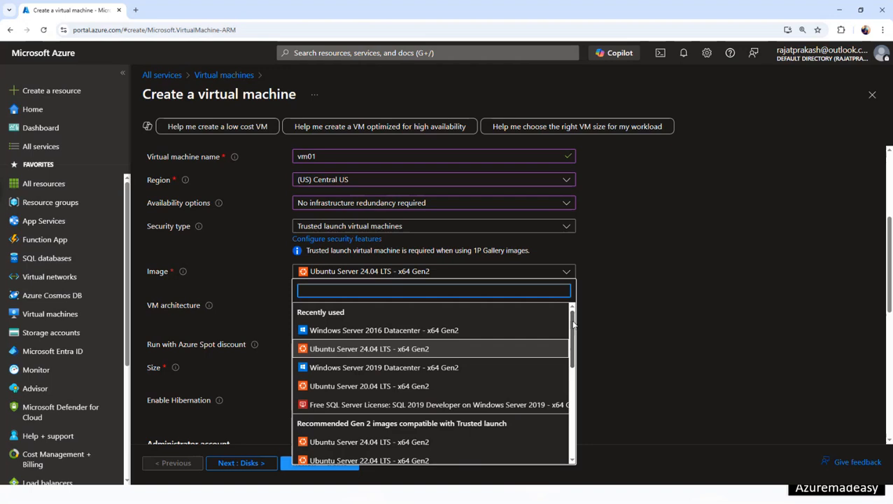
drag(573, 324, 574, 331)
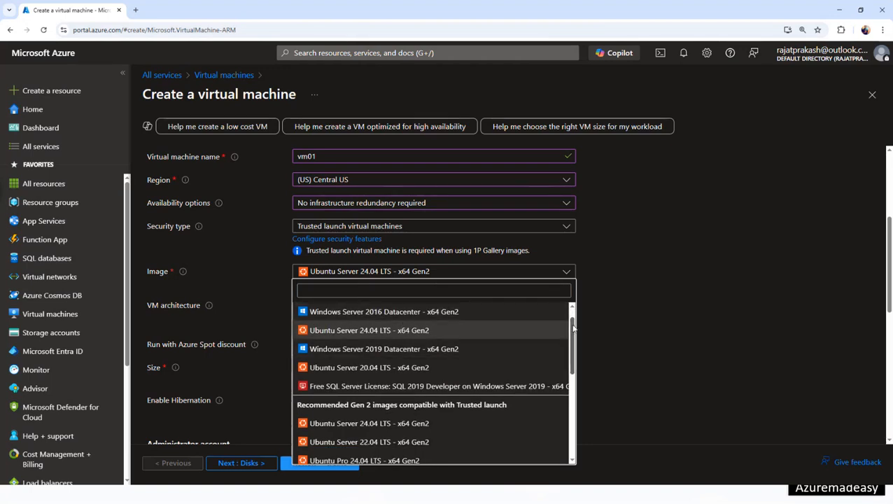
scroll(571, 329, up, 1)
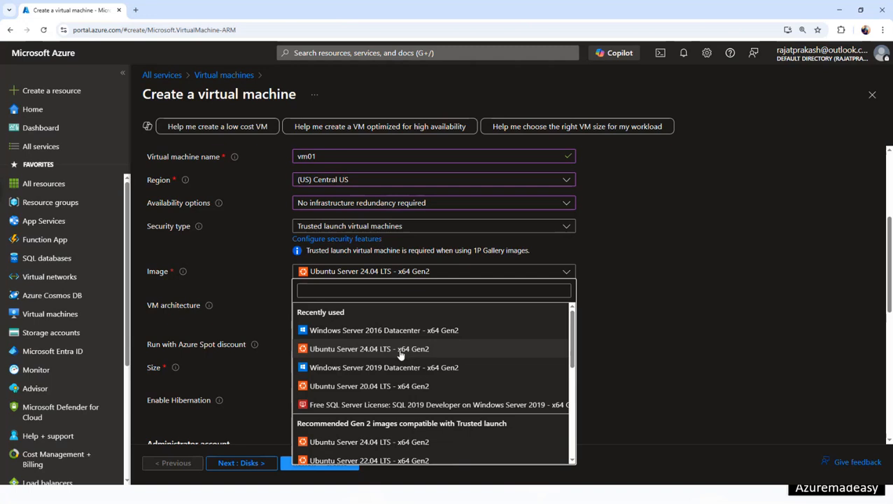
click(613, 337)
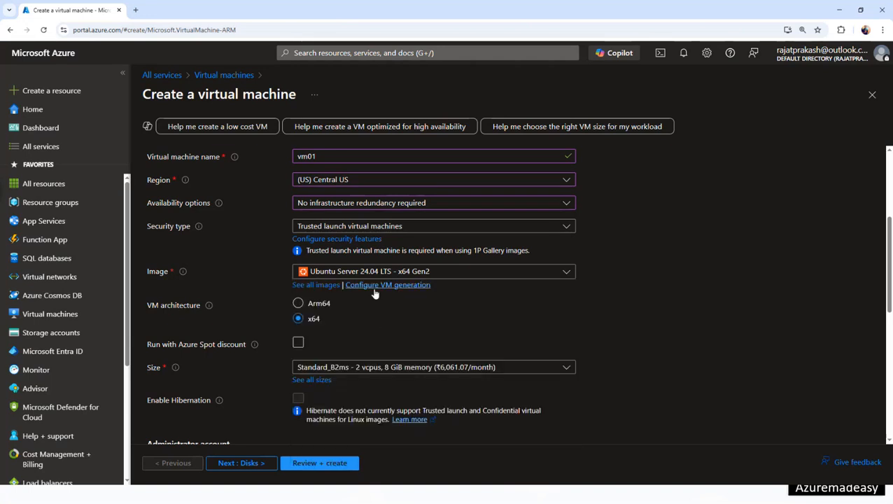
click(308, 285)
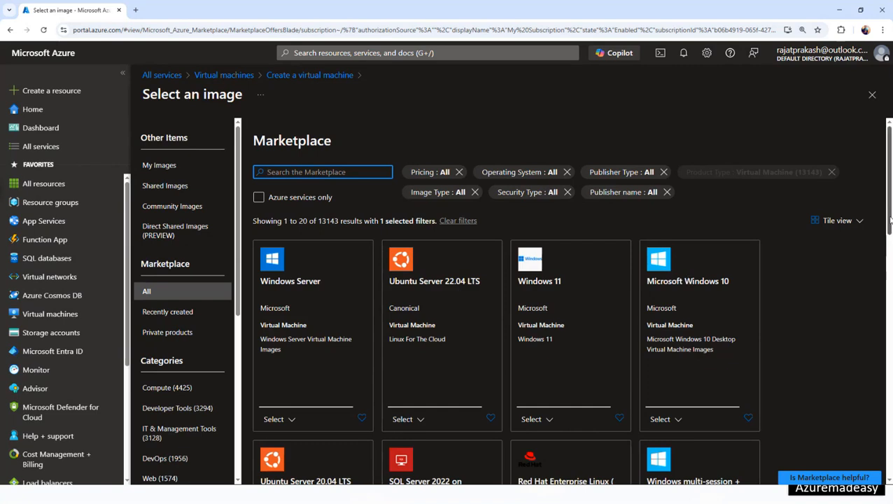
scroll(890, 245, down, 1)
drag(890, 245, 890, 216)
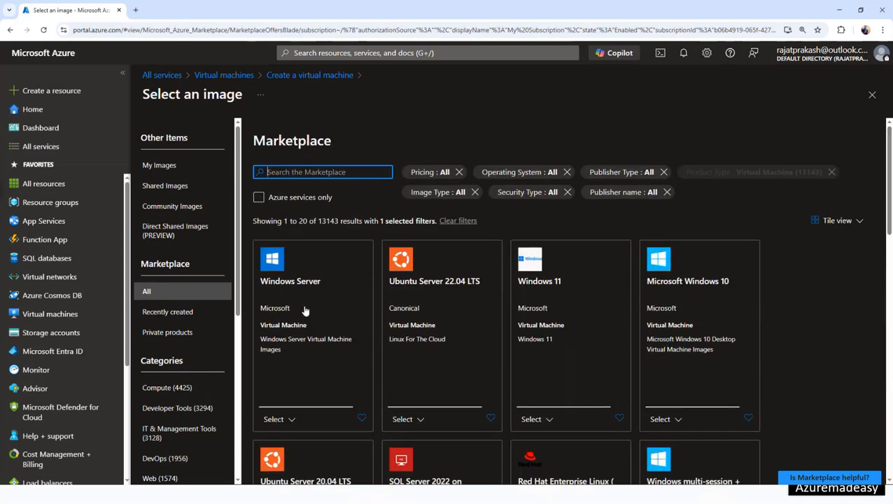
click(317, 75)
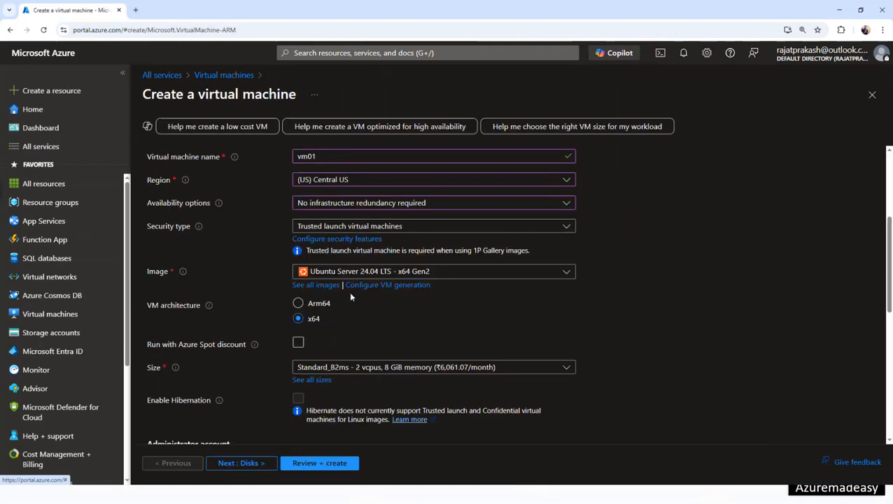
- Switch the VM image from Ubuntu to Windows Server 2016 Datacenter - x64 Gen2
click(359, 274)
click(390, 328)
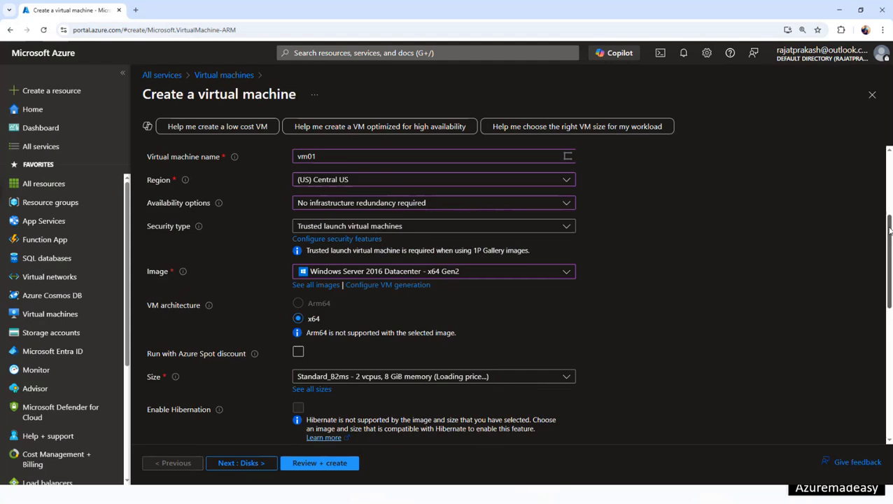
drag(889, 231, 891, 282)
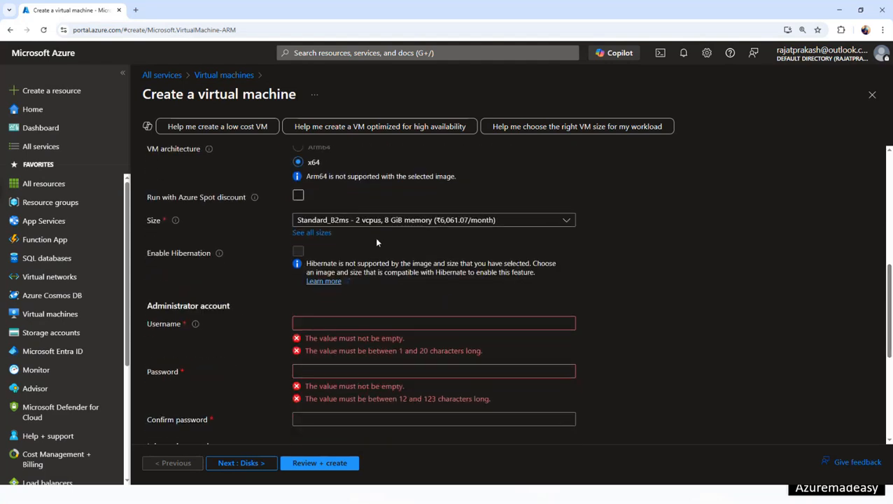
click(435, 221)
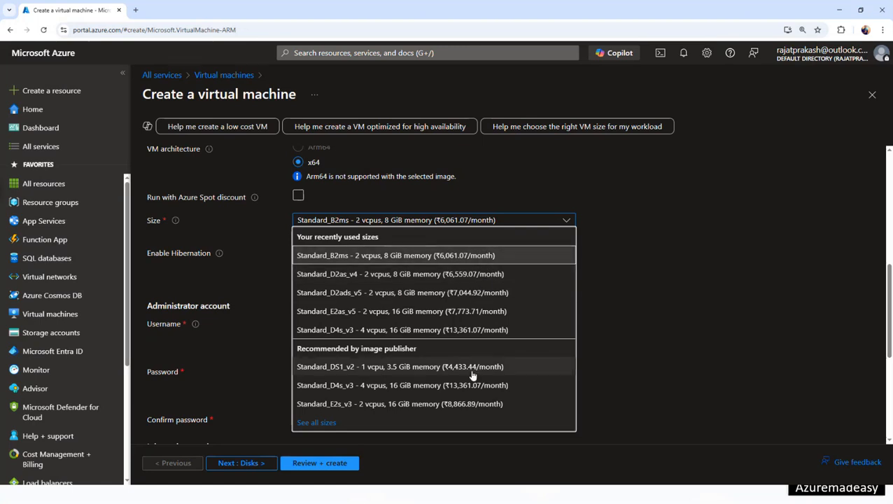
- Pick B4ms (4 vCPUs, 16 GiB) from the B-Series in the full sizes list
click(318, 422)
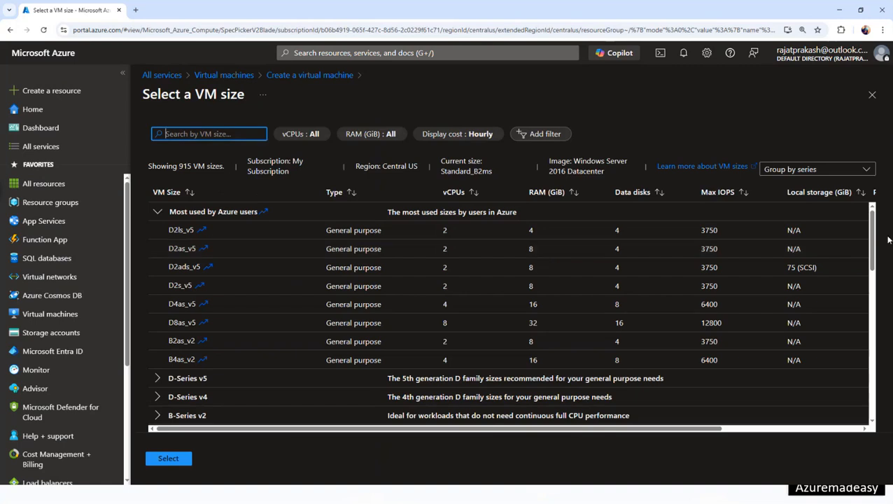
mouse_move(872, 240)
mouse_down()
mouse_move(873, 277)
mouse_move(873, 237)
mouse_up()
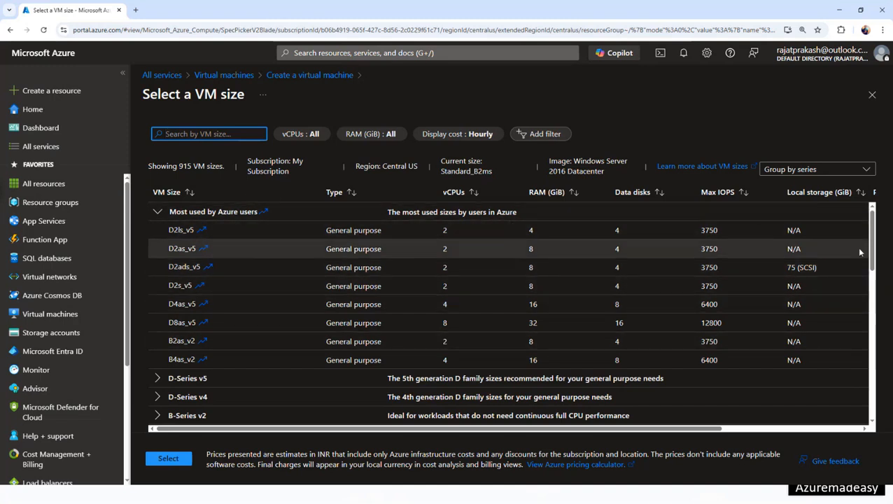
drag(871, 240, 871, 278)
scroll(251, 310, down, 2)
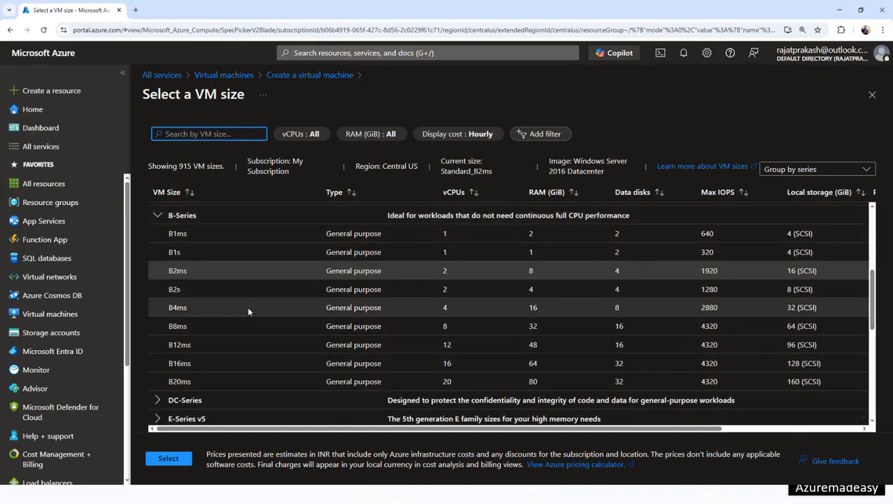
click(248, 306)
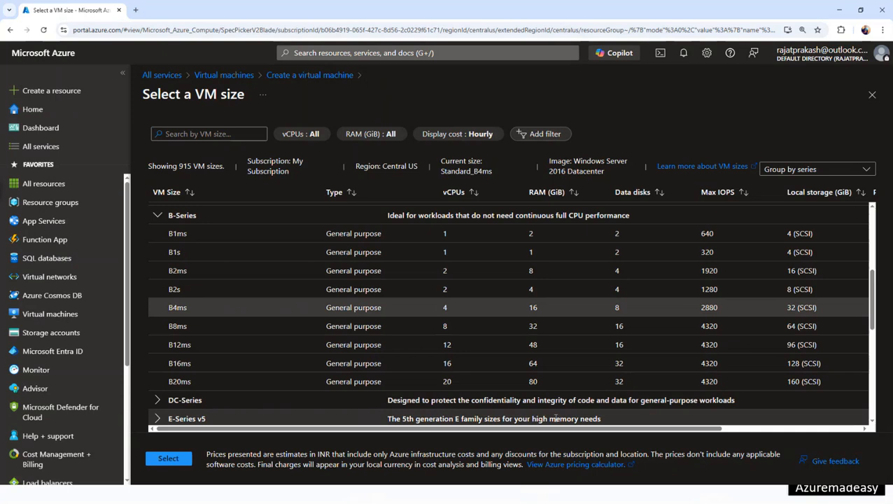
scroll(770, 303, right, 5)
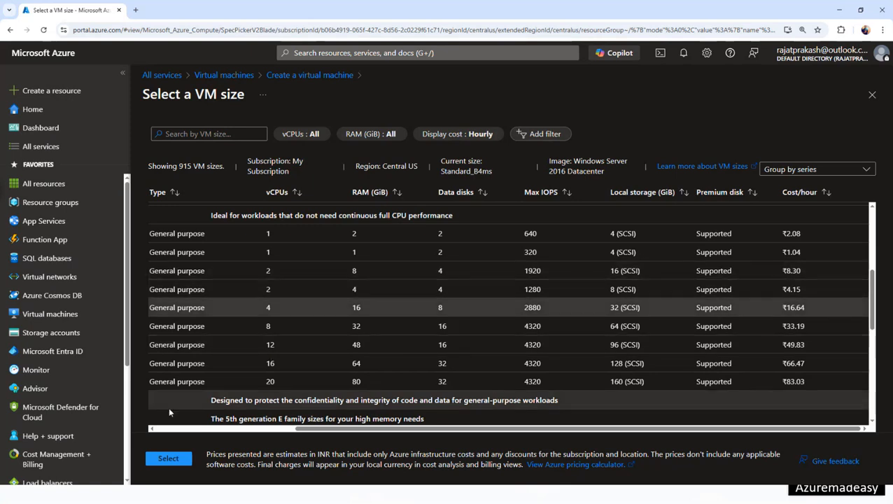
click(173, 458)
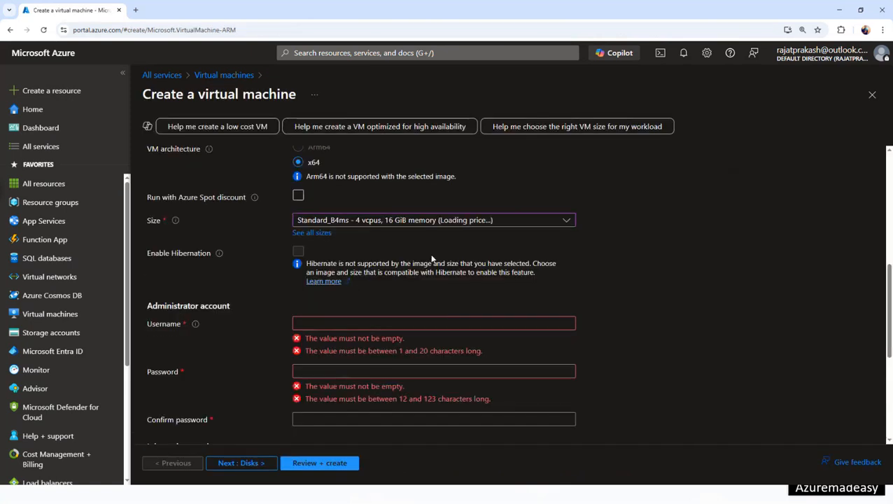
- Set the administrator username to 'azure' and enter the password and its confirmation
click(341, 324)
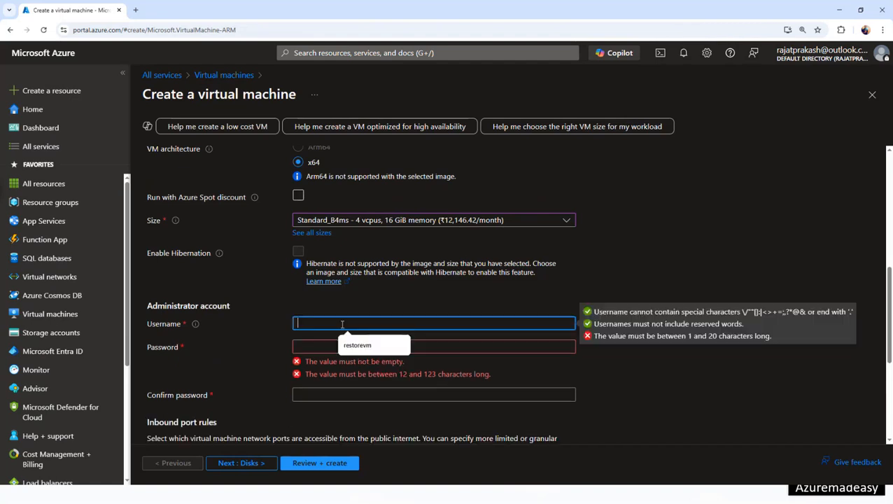
text(azure)
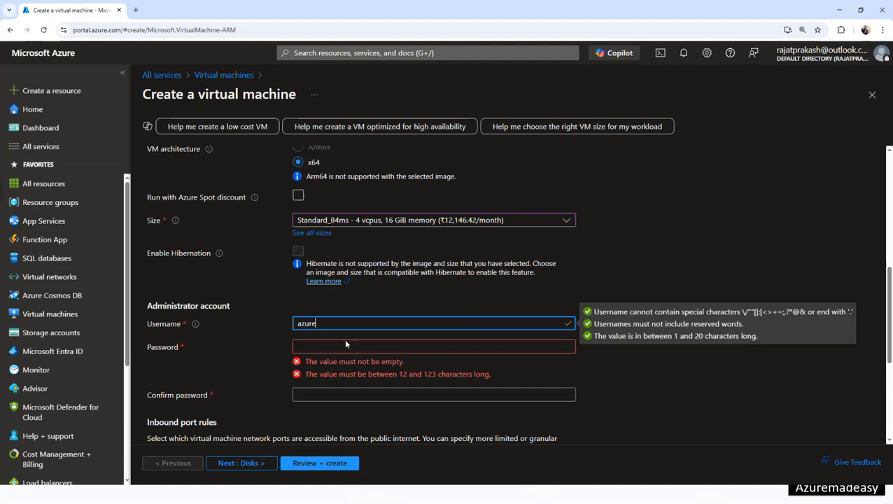
click(346, 347)
text(•)
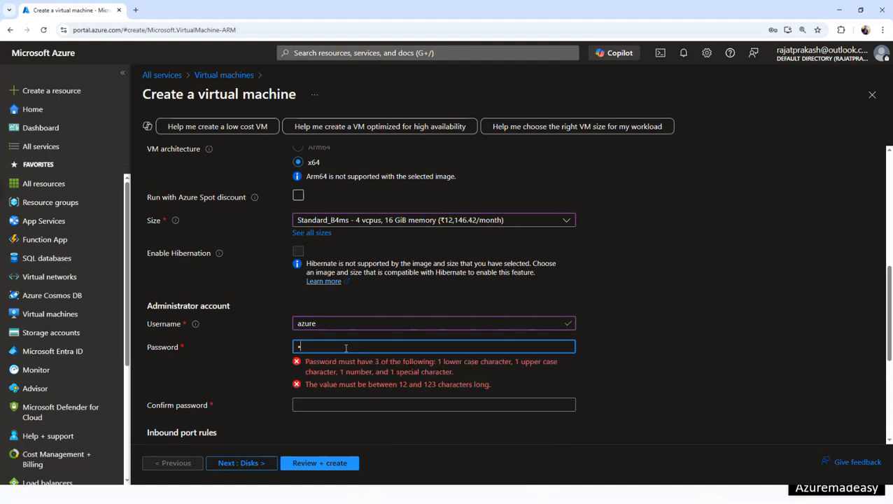
text(•••••••••)
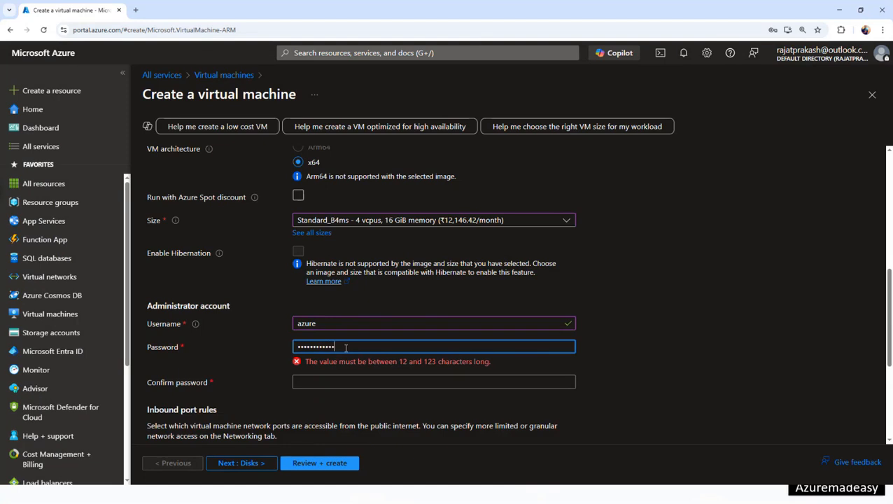
text(••)
click(345, 370)
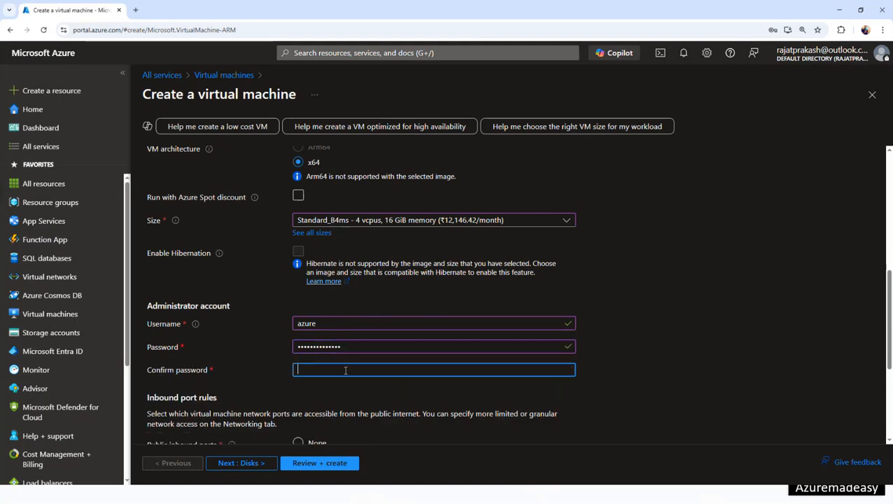
text(••••••)
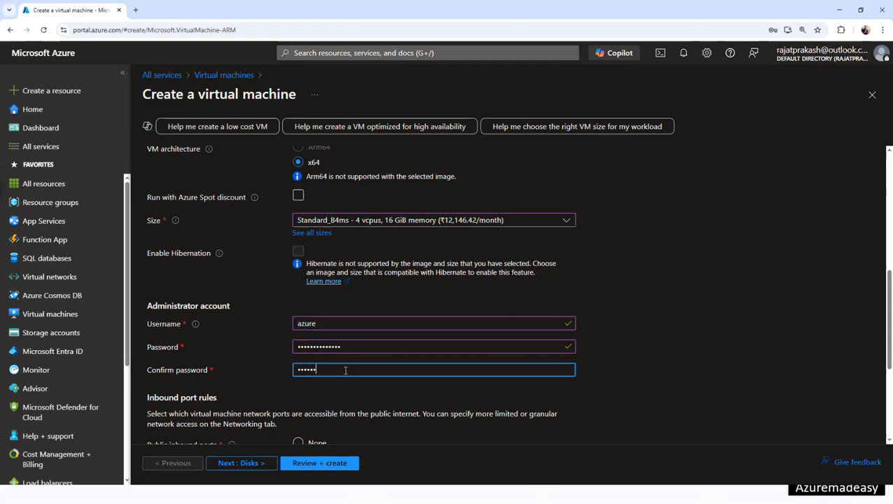
text(••••••••)
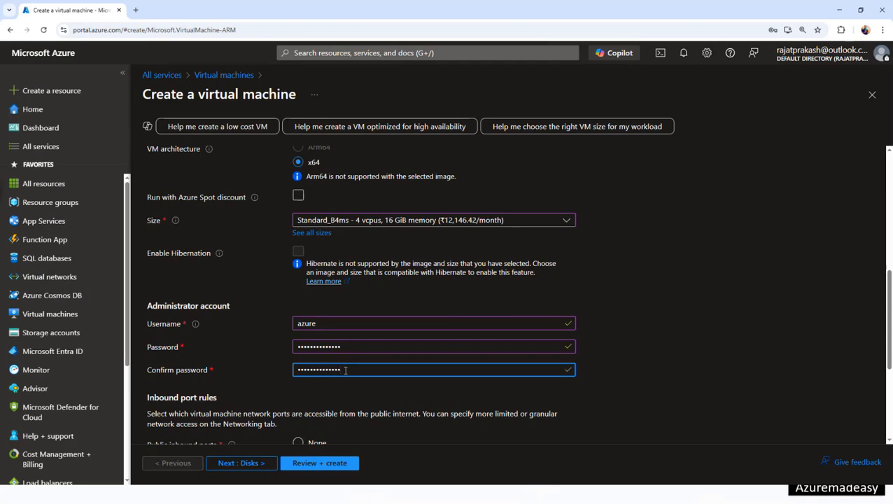
- Run Review + create validation and, once it passes, submit vm01 for creation
click(348, 464)
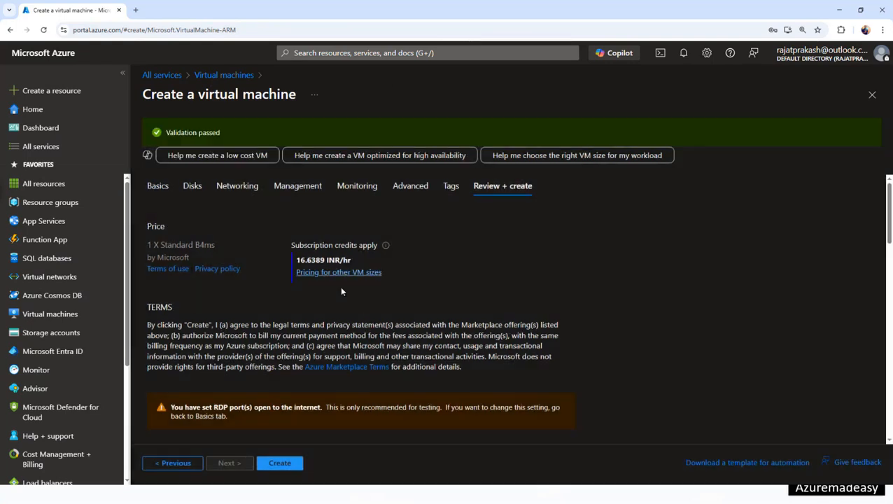
click(280, 463)
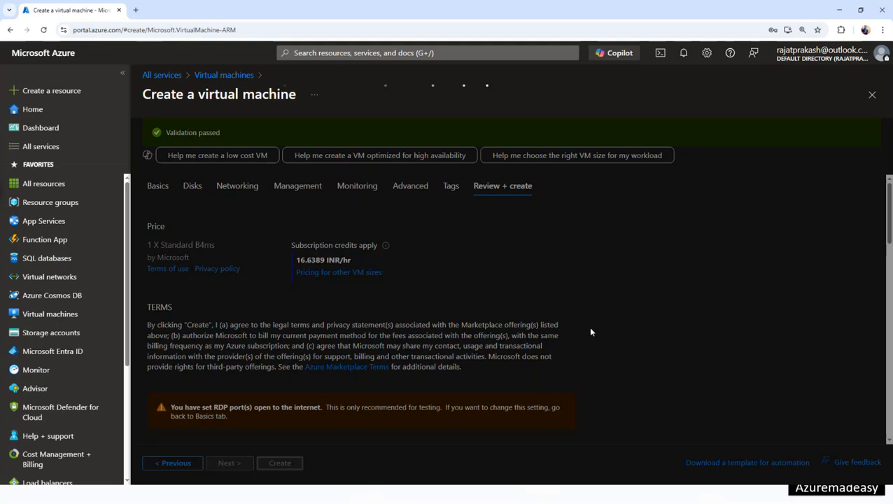
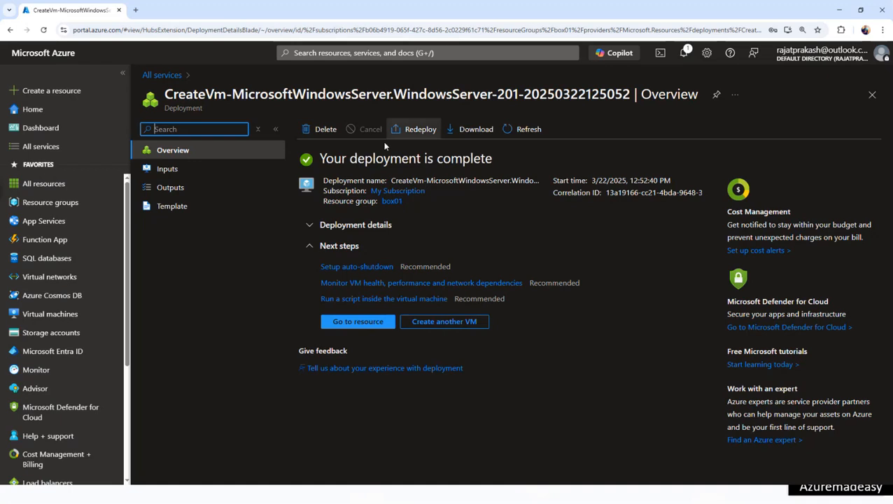
- Open the new vm01 VM and its Connect page offering RDP to 13.67.172.139 on port 3389
click(351, 323)
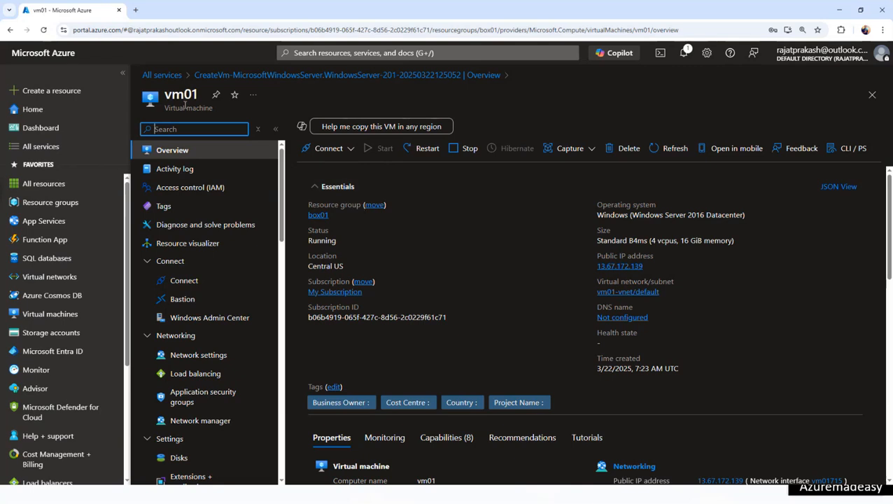
double_click(168, 96)
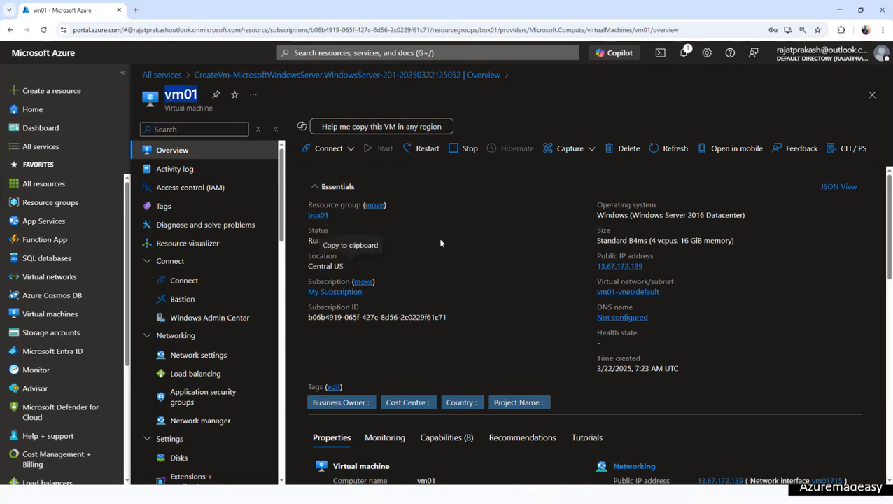
click(335, 148)
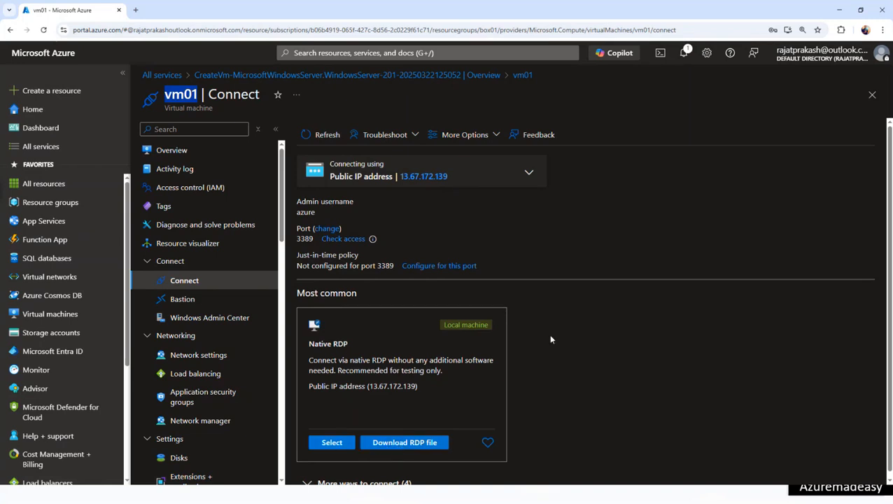
- Download vm01.rdp and open it, then return to the vm01 overview
click(424, 448)
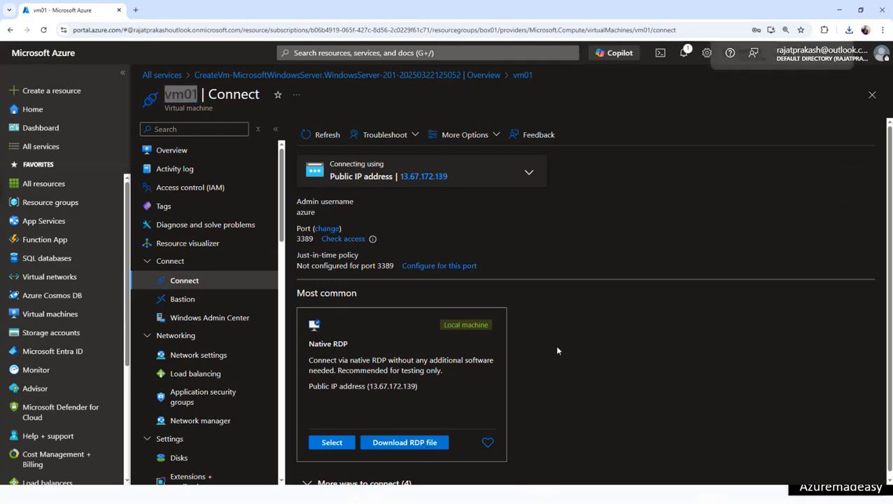
mouse_move(755, 56)
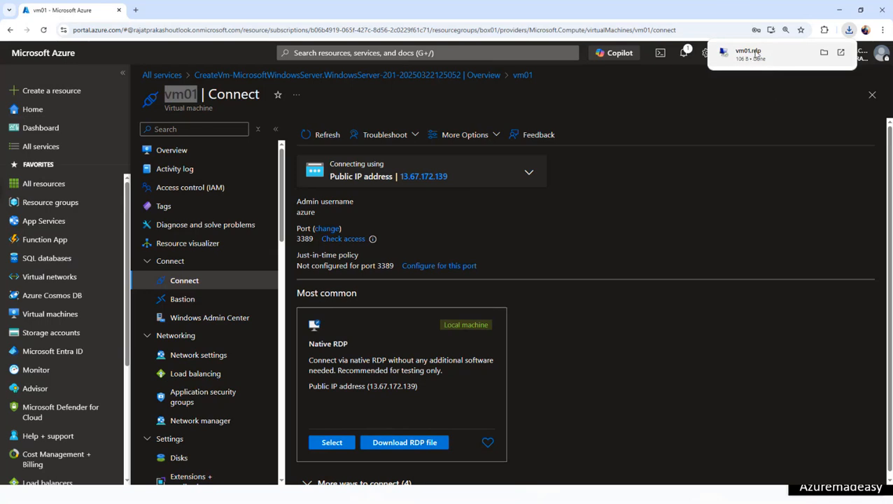
click(754, 54)
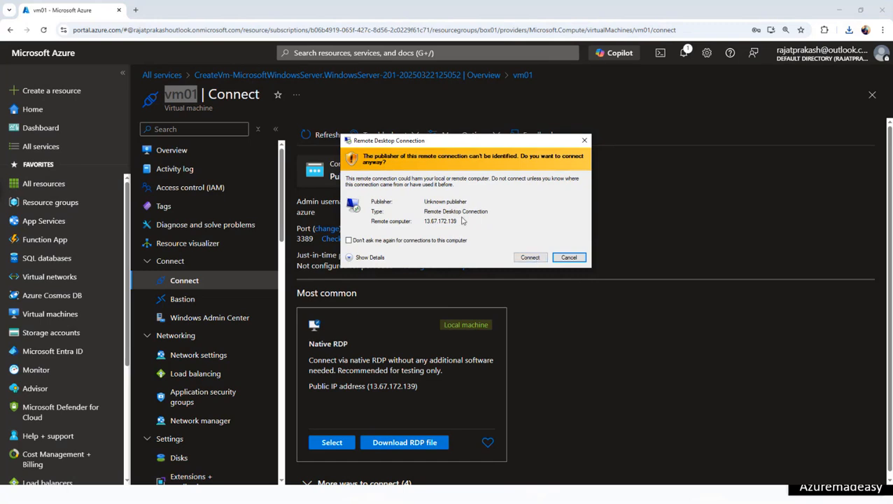
click(193, 150)
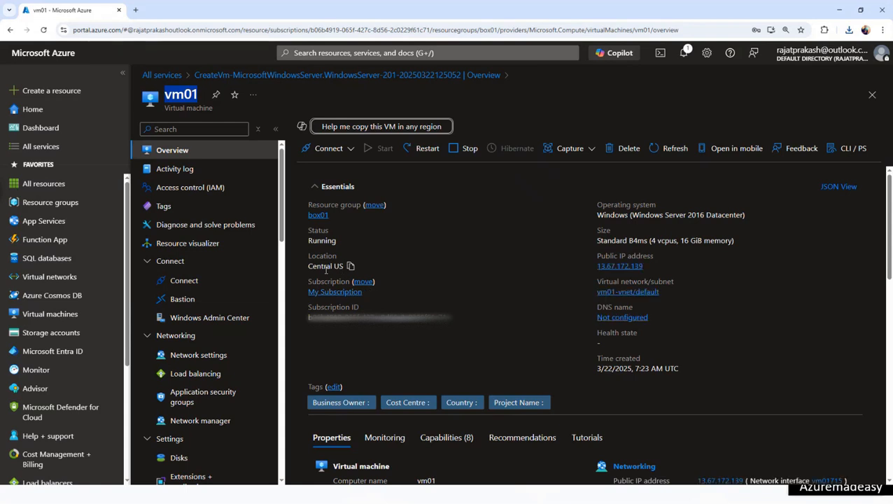
- Connect to vm01 with the admin password, accept the certificate warning, and go full screen
key(alt+Tab)
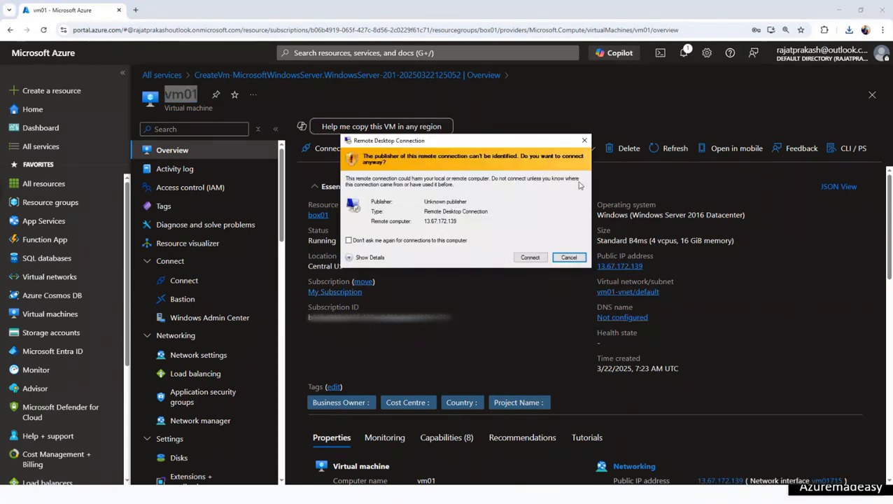
click(526, 257)
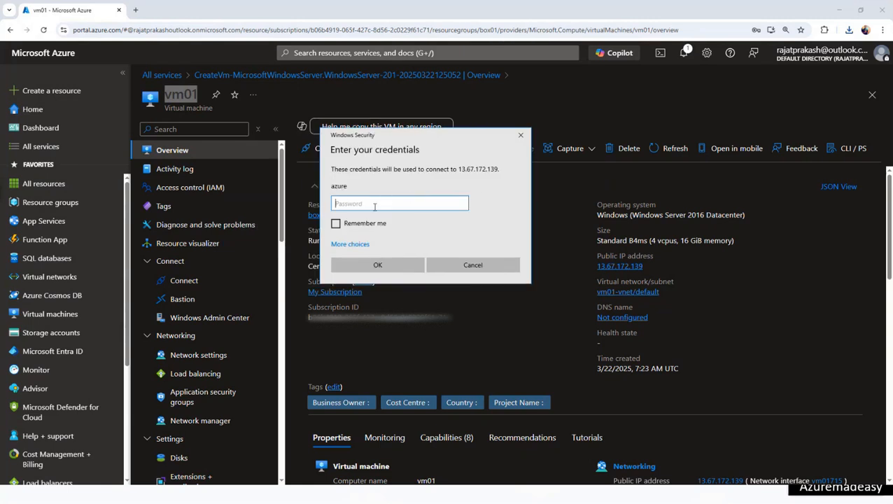
text(**************)
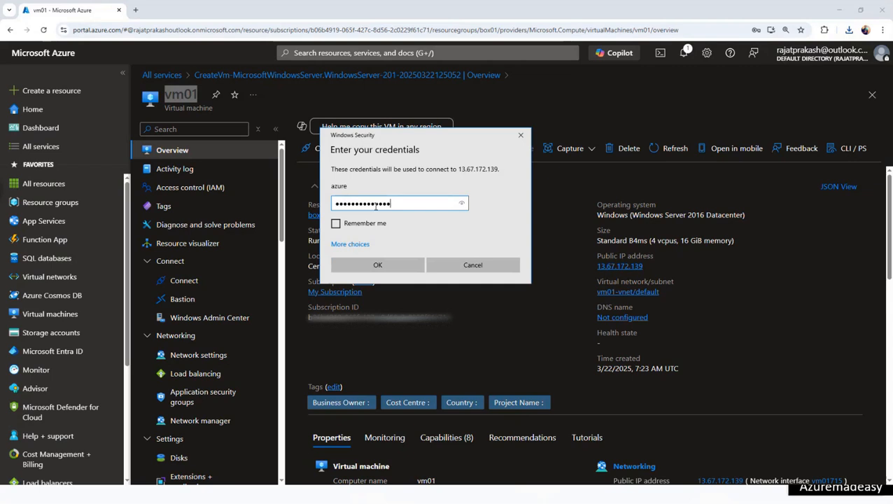
click(375, 265)
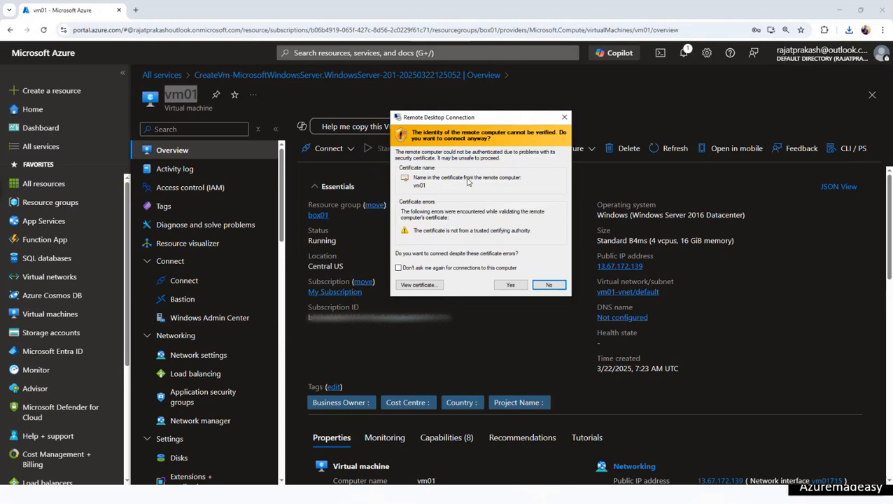
click(510, 284)
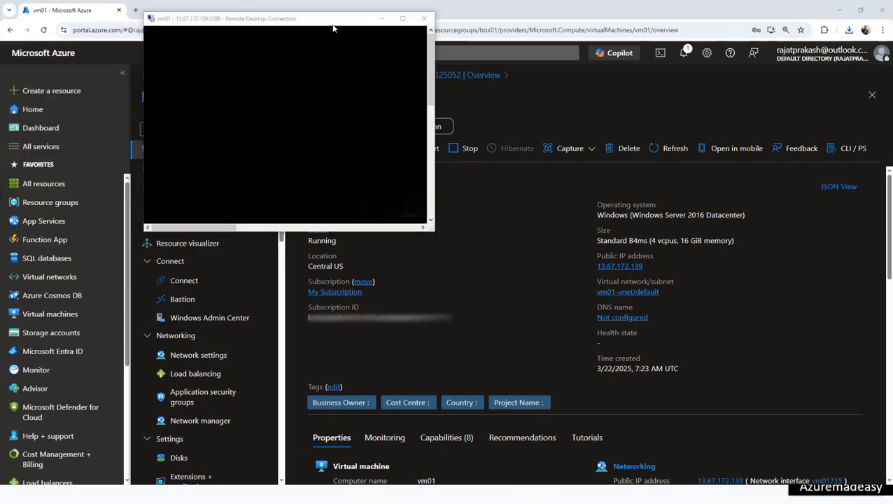
click(394, 55)
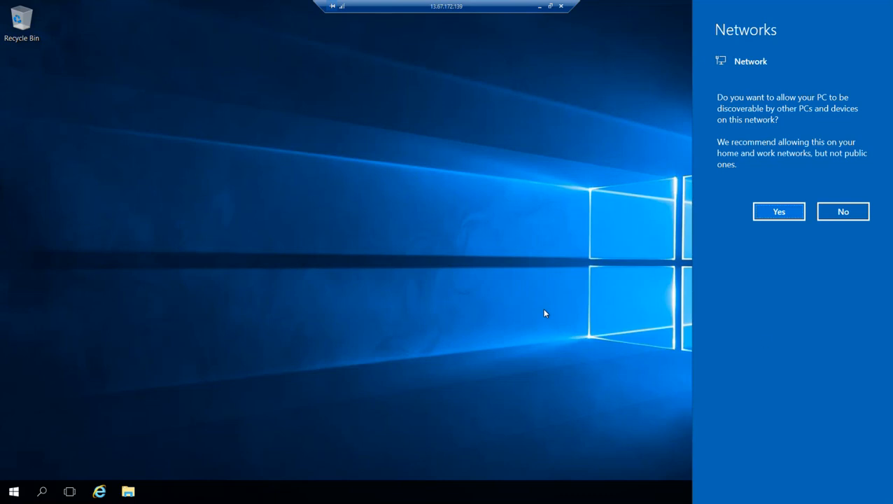
- Decline network discovery, then browse This PC and the Windows (C:) drive on vm01
click(840, 212)
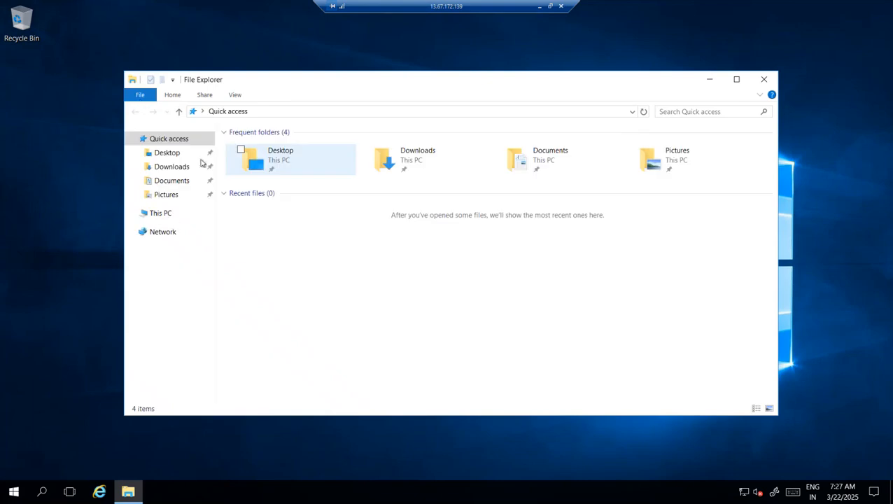
click(170, 216)
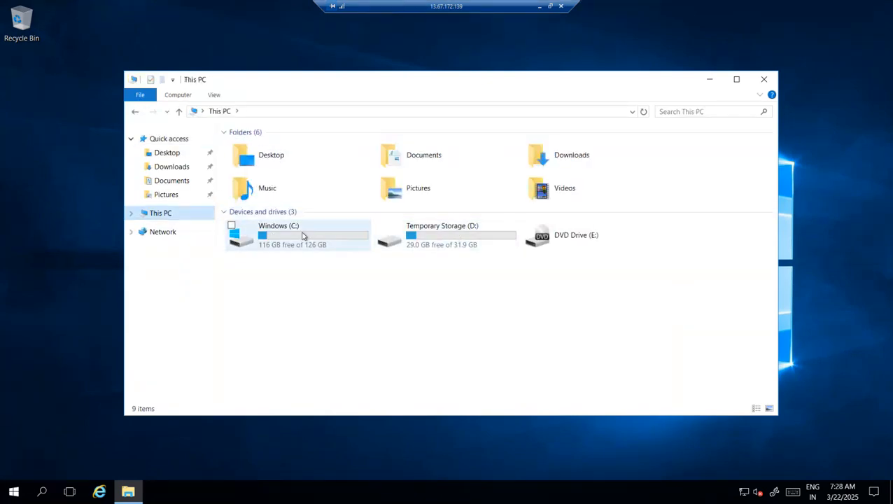
click(302, 231)
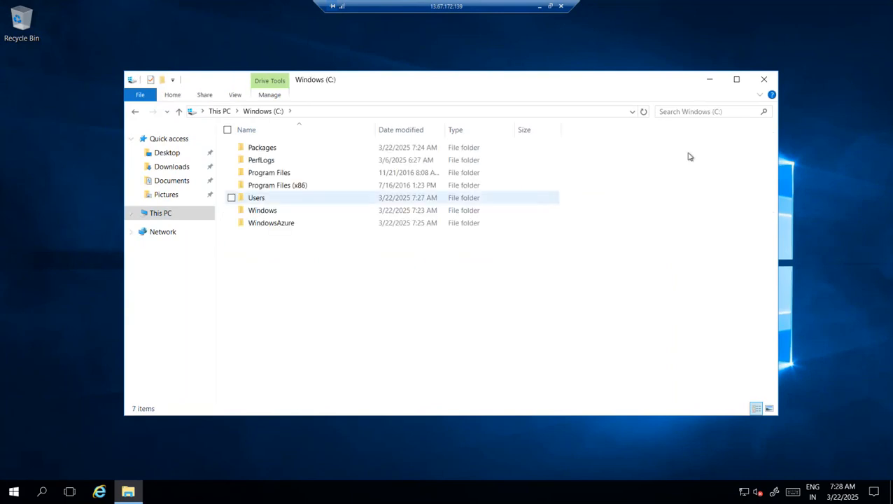
click(764, 79)
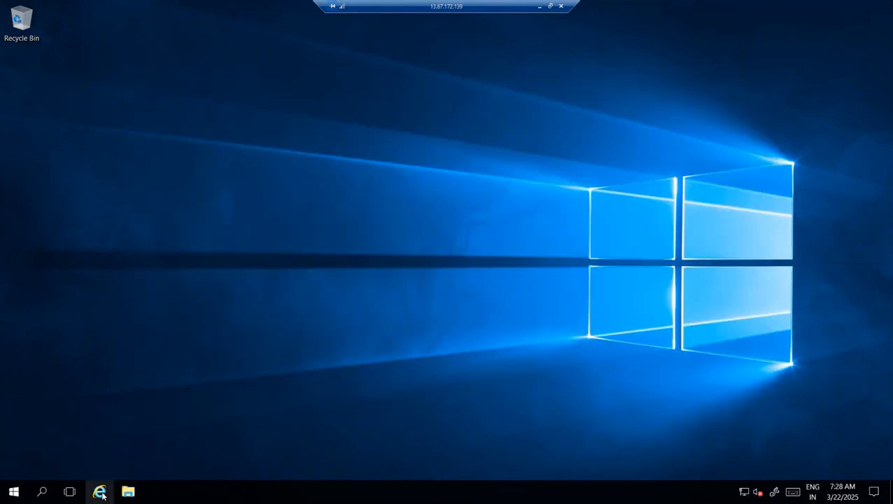
- Open and close Internet Explorer, disconnect the RDP session, and return to Resource groups
click(103, 494)
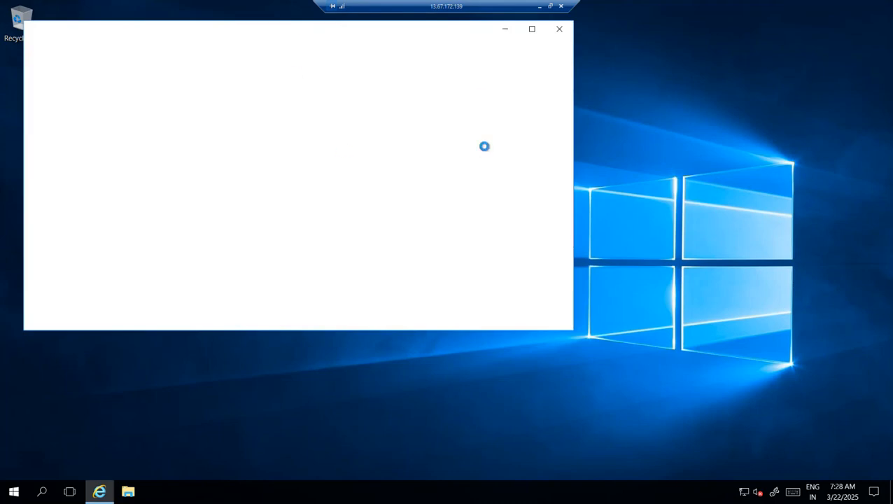
click(560, 29)
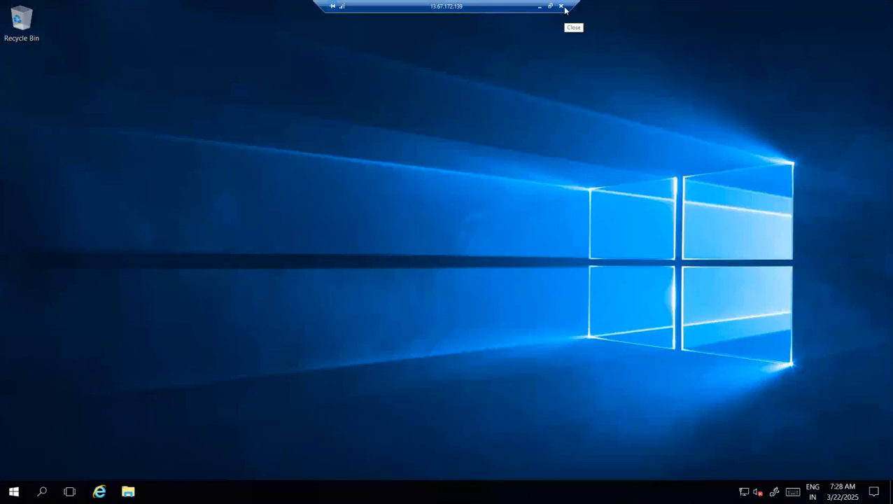
click(562, 7)
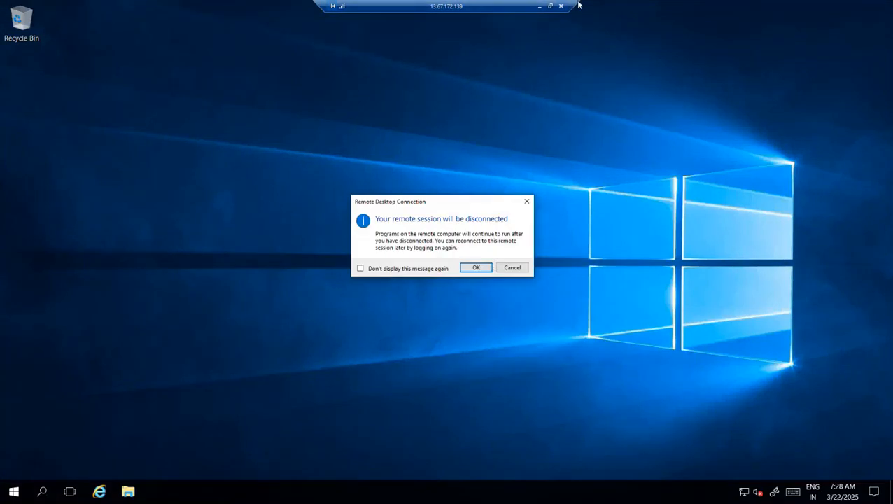
click(483, 272)
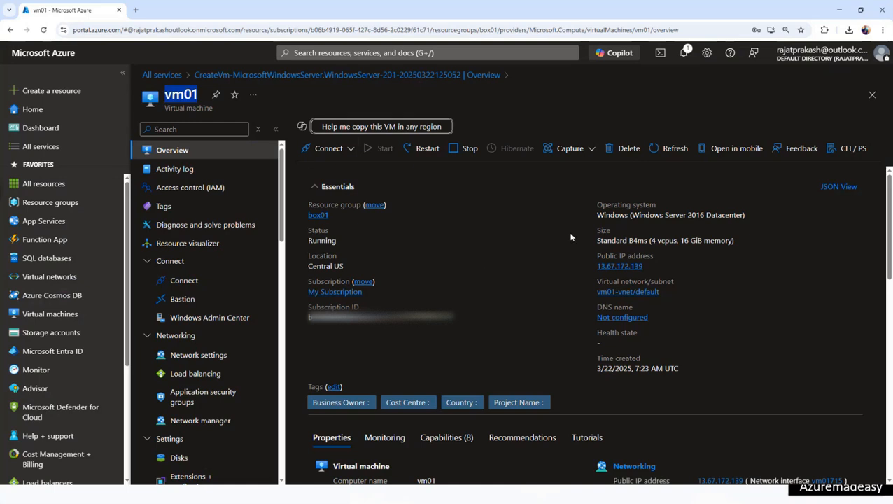
click(55, 210)
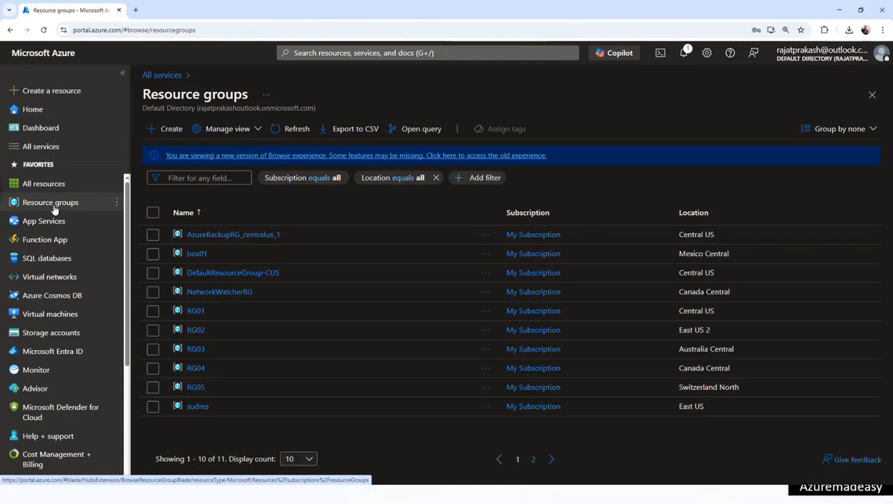
- Open box01, select all seven resources, and choose Delete from the '...' menu
click(195, 254)
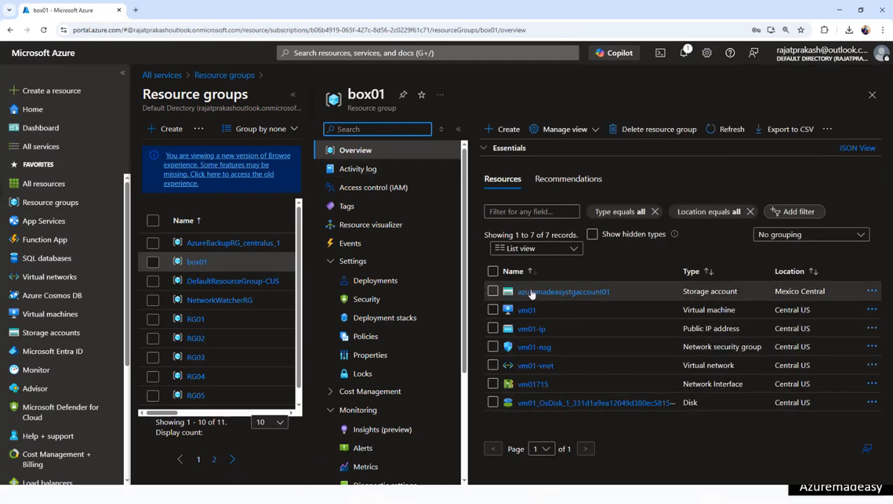
double_click(367, 95)
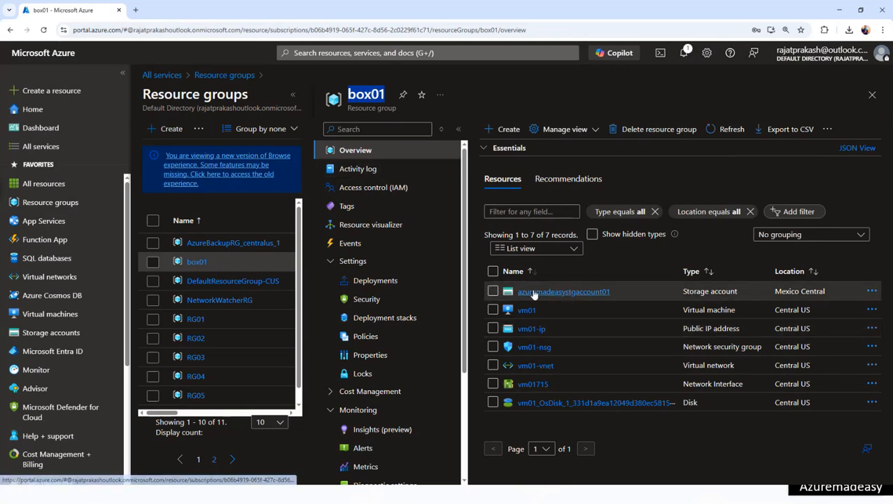
click(493, 273)
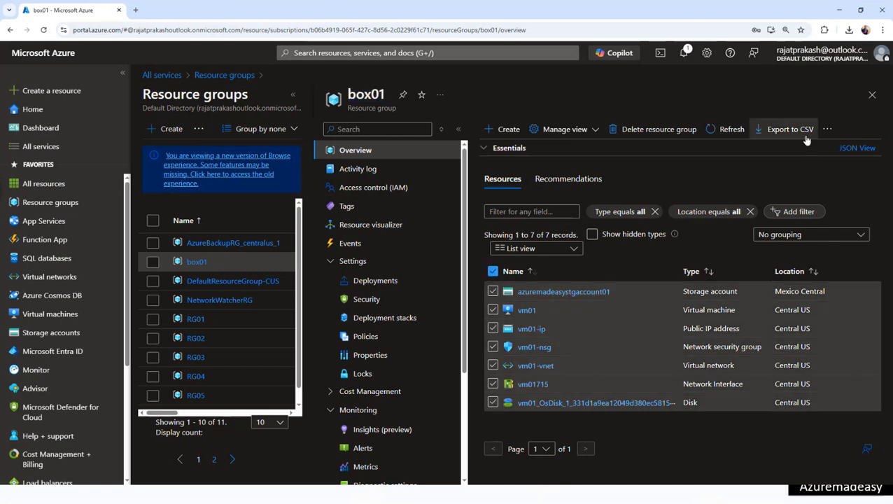
click(827, 129)
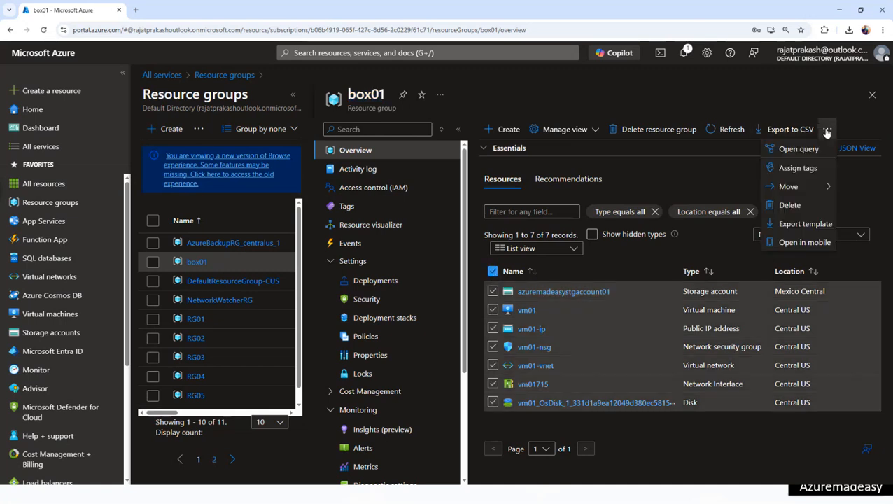
click(791, 205)
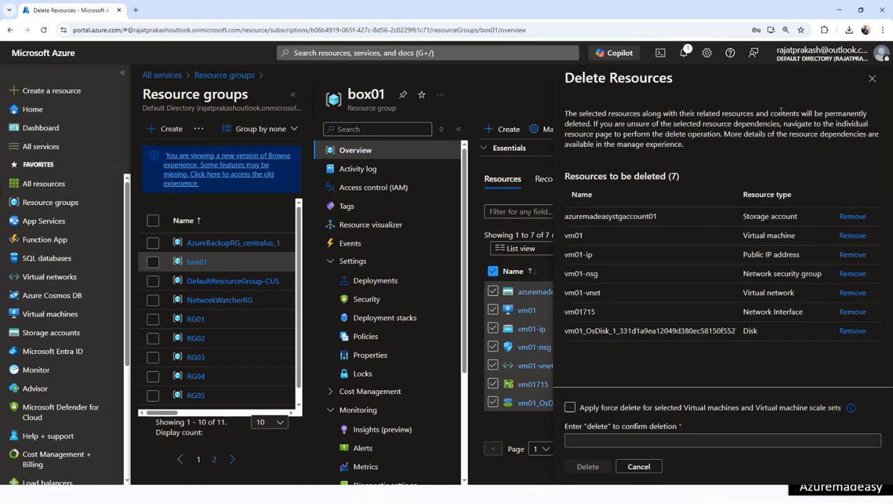
- Enable force delete, type 'delete' to confirm, and permanently delete the seven box01 resources
click(569, 407)
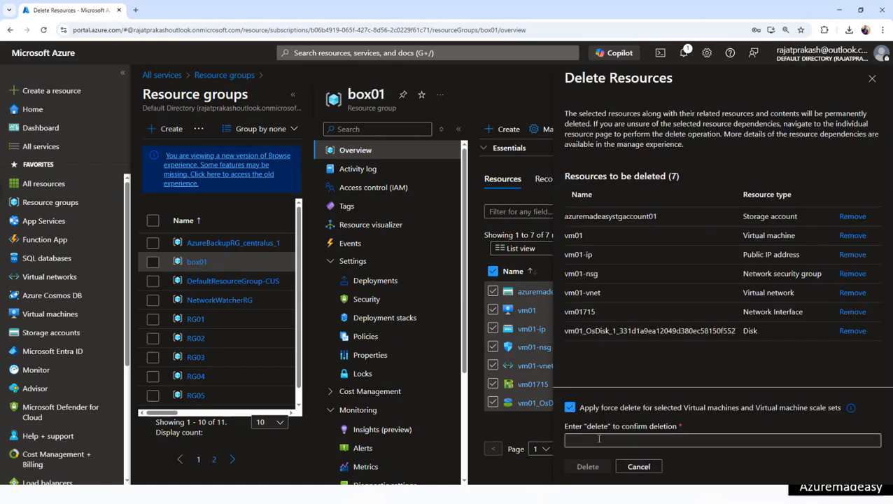
click(599, 440)
text(del)
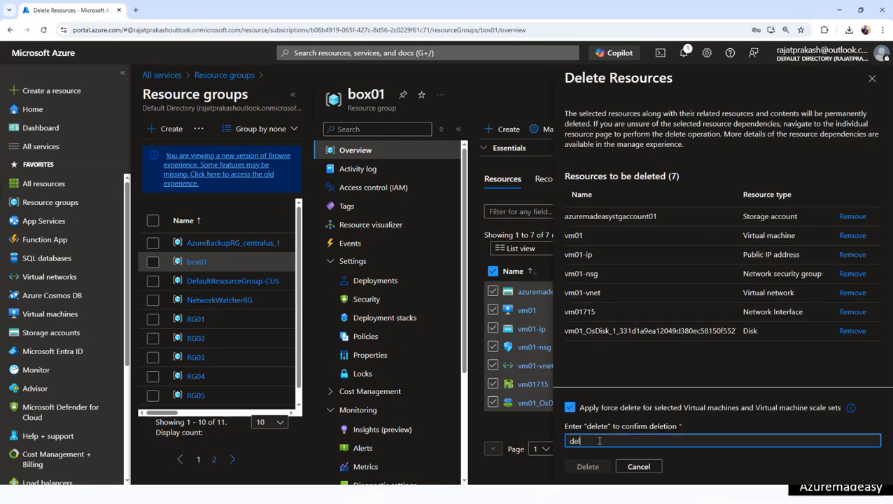
text(ete)
click(605, 468)
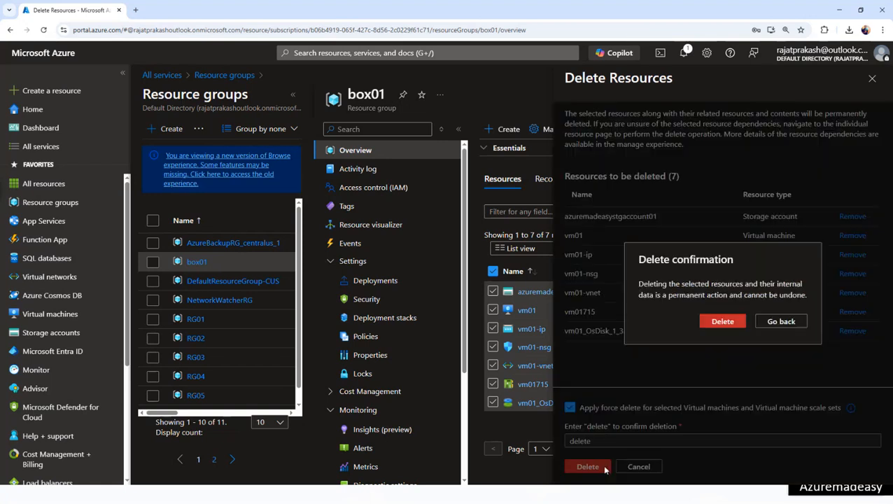
click(724, 321)
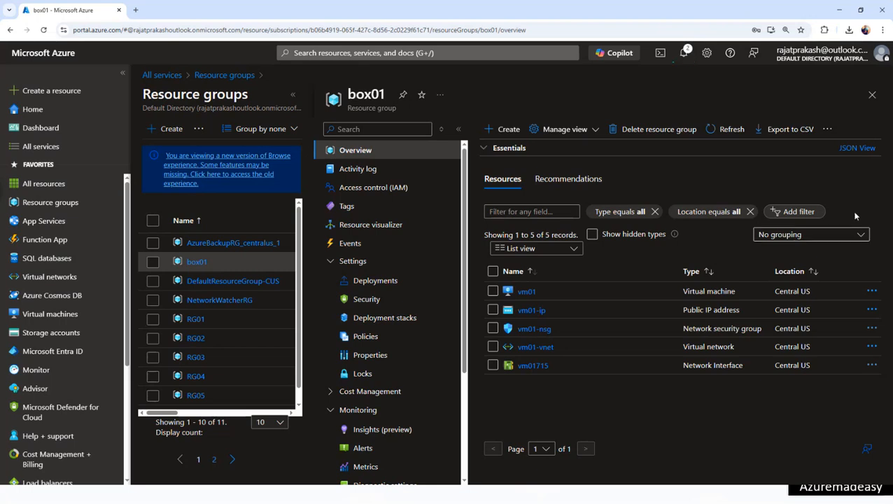
- Dismiss the four old notifications, keeping only the running delete job
click(691, 55)
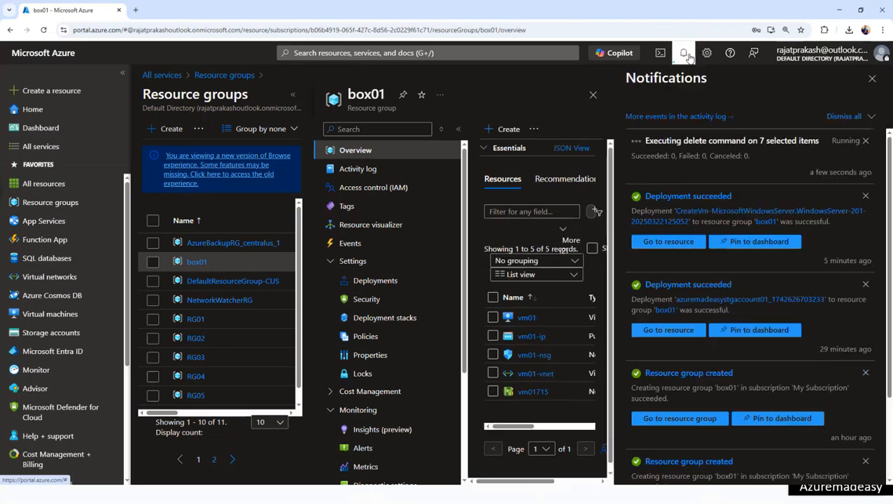
click(869, 197)
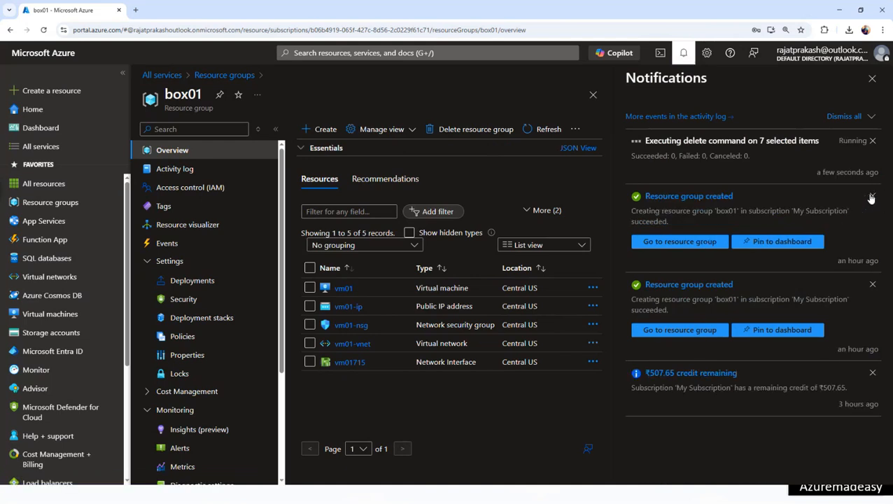
click(869, 198)
click(870, 197)
click(869, 198)
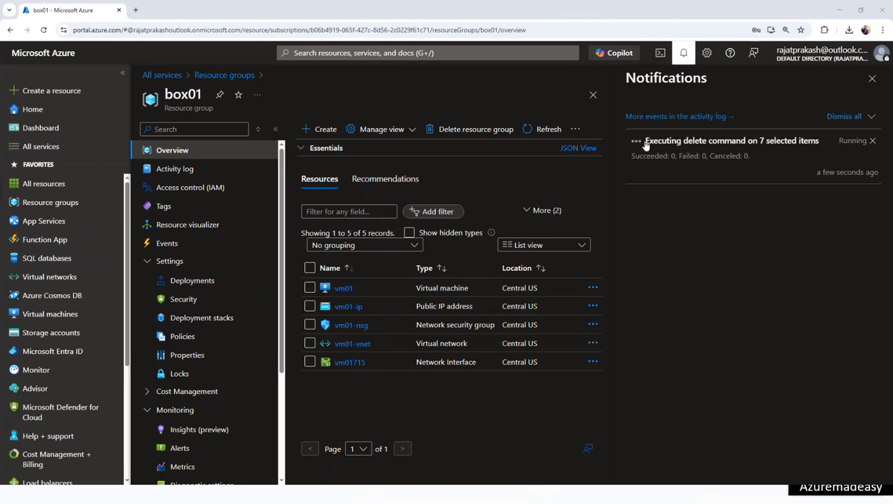
click(873, 80)
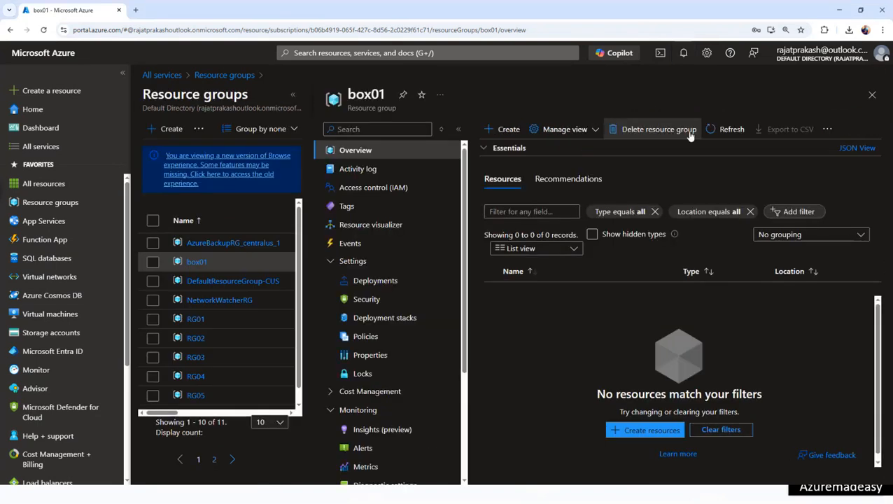
- Refresh box01, then open its Deployments and inspect the CreateVm deployment details
click(732, 129)
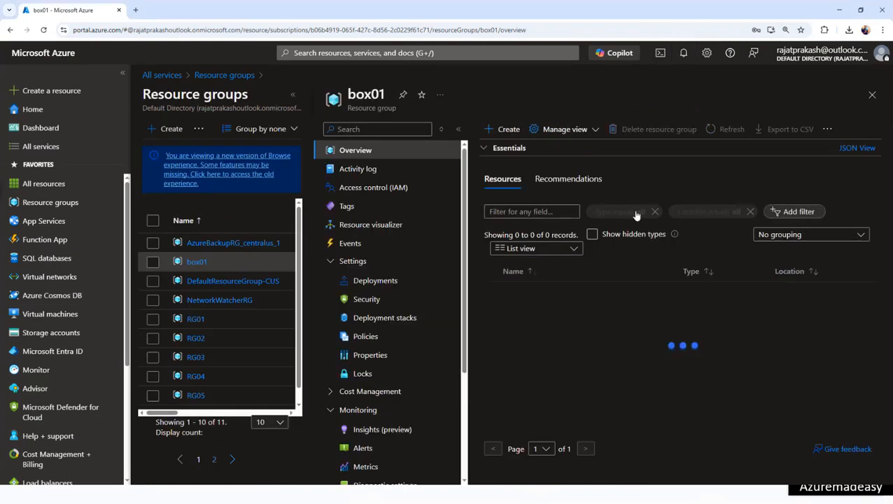
click(384, 283)
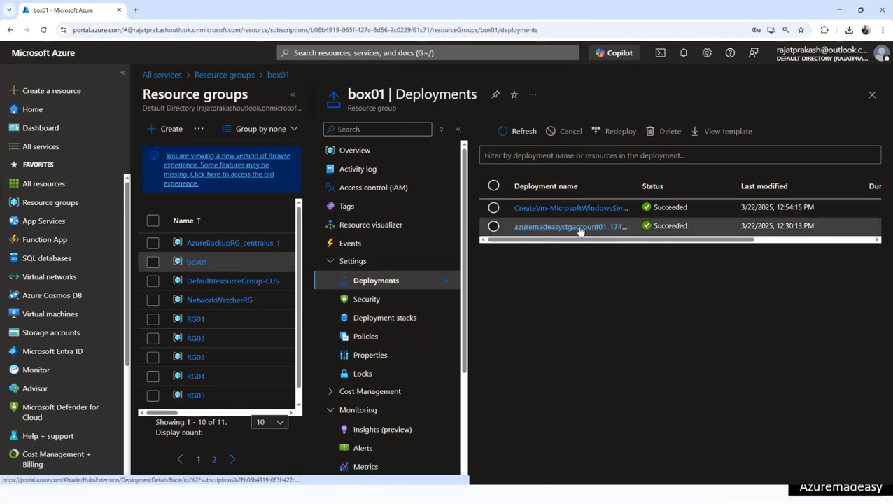
click(585, 209)
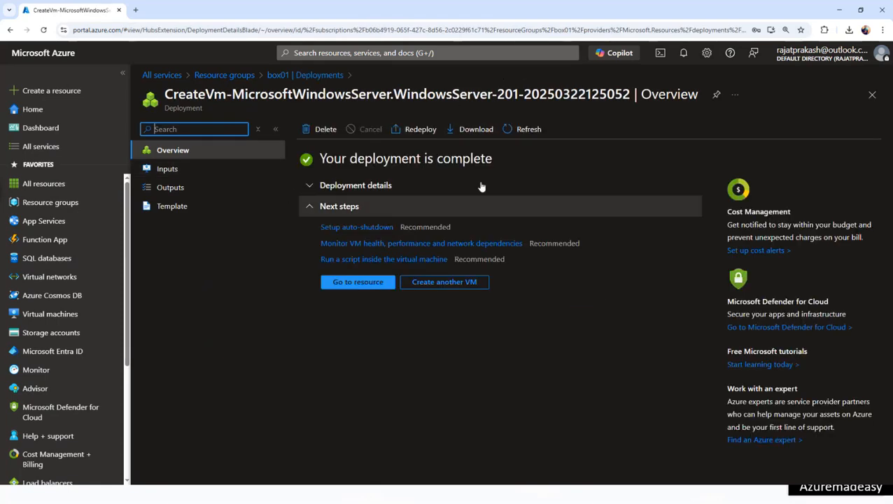
click(319, 75)
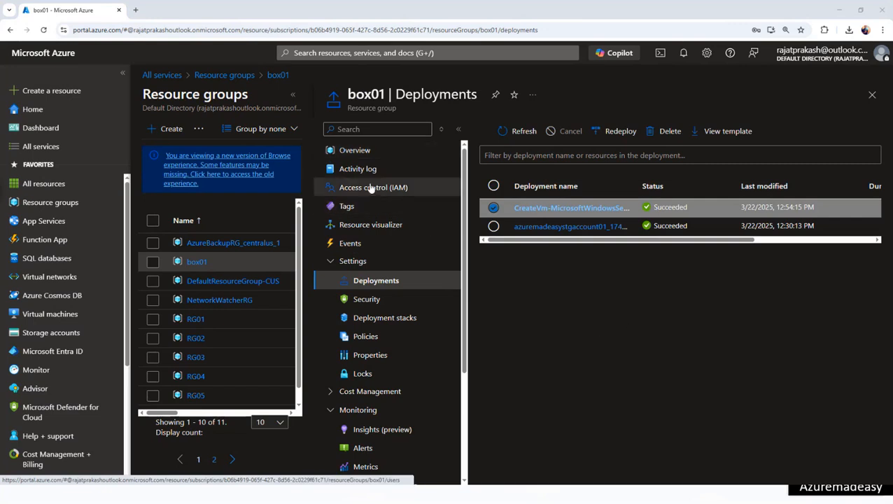
- Reopen box01's Deployments, widen the Deployment name column, and refresh the list
click(391, 162)
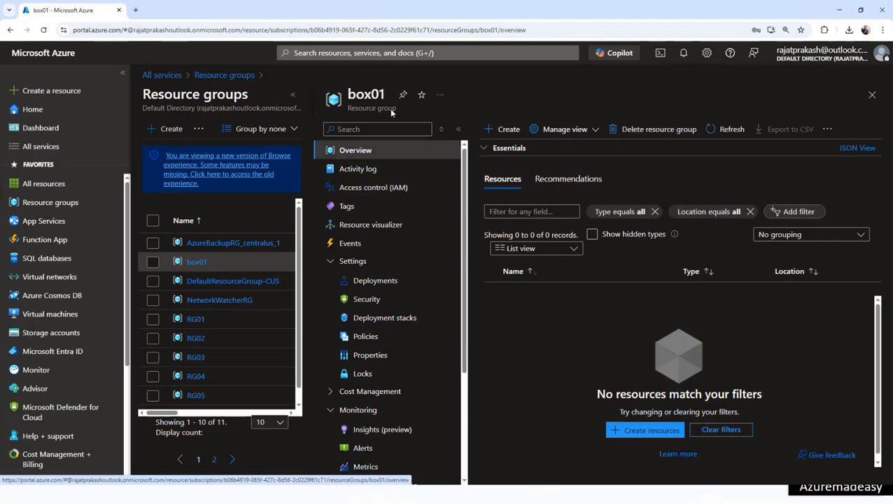
double_click(369, 97)
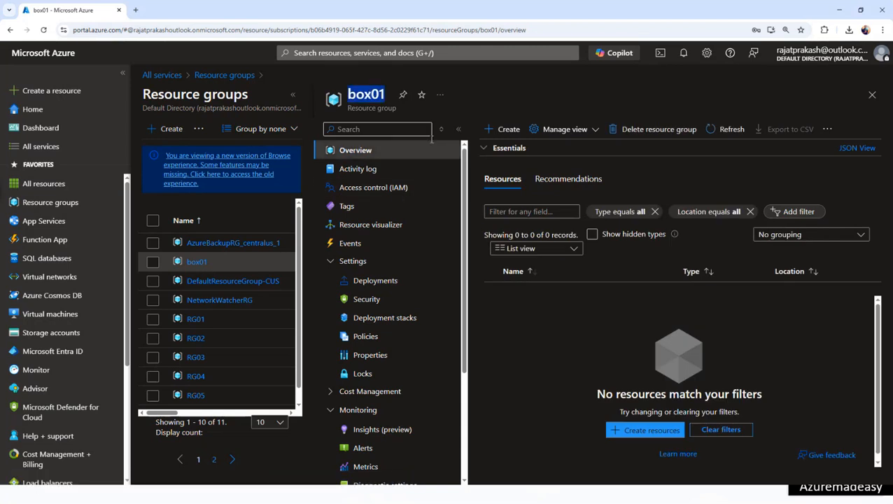
click(399, 284)
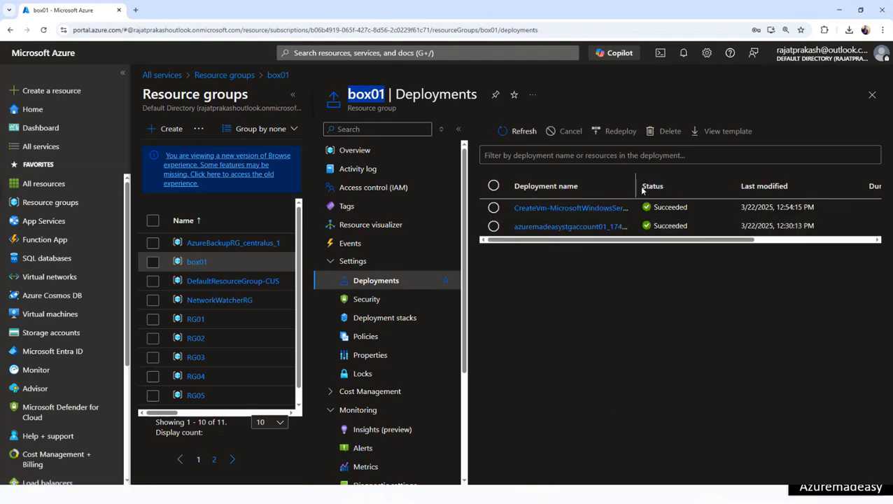
drag(638, 188, 688, 189)
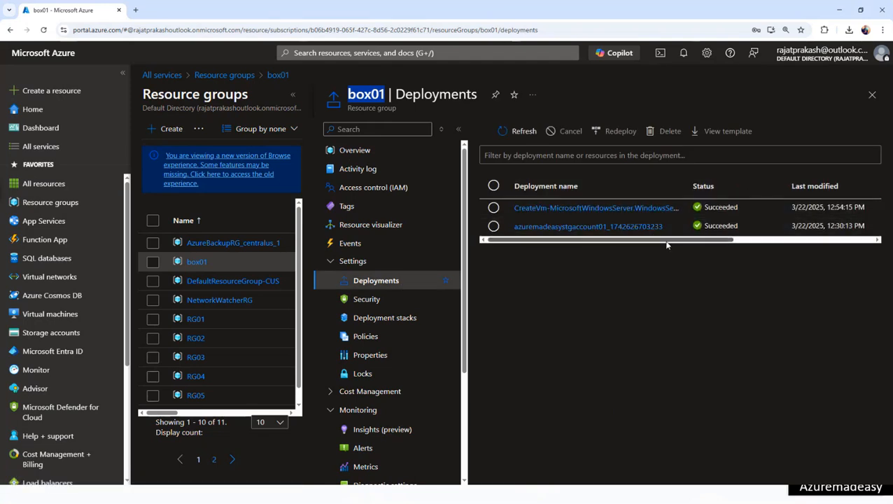
click(524, 132)
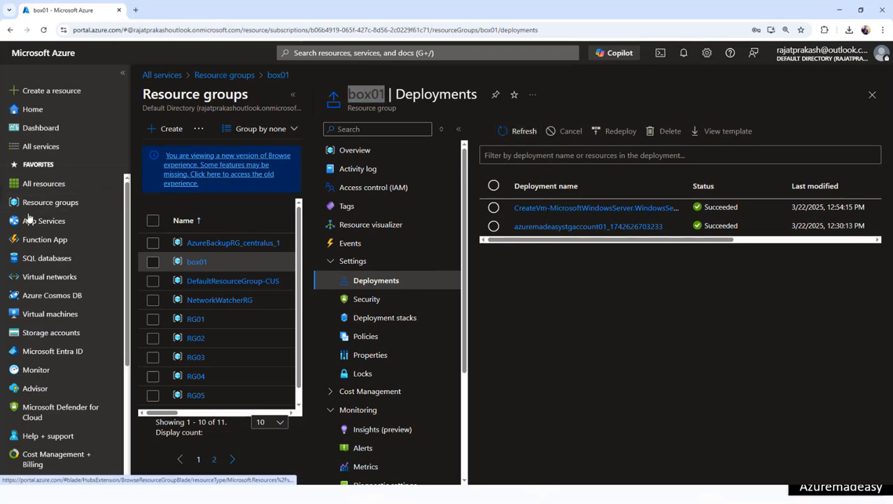
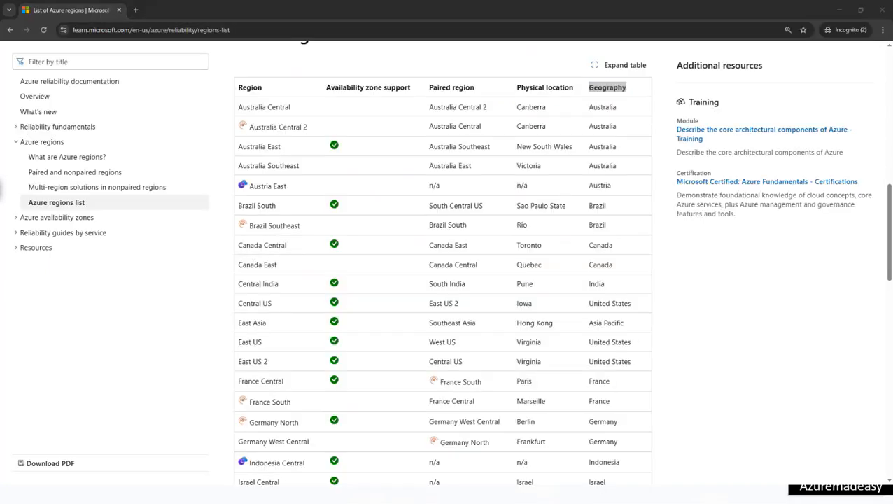
- Switch from the Microsoft Learn regions list to the Chrome window showing Azure account options
key(alt+Tab)
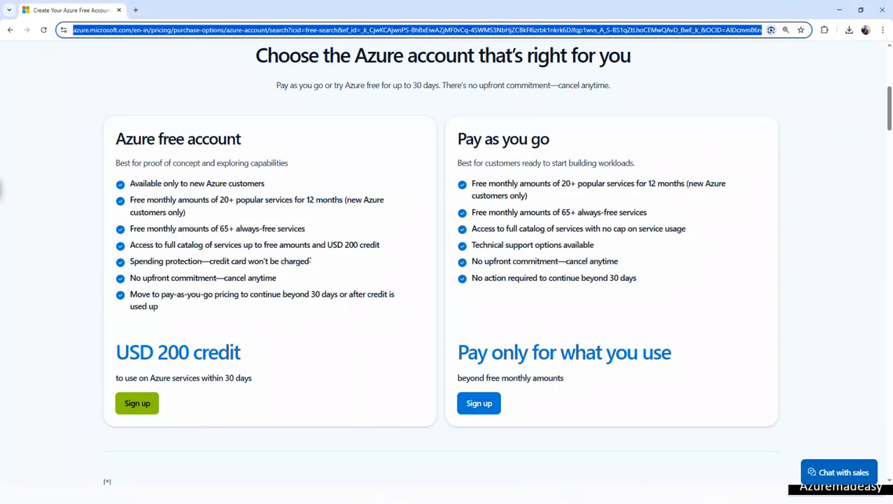
- Bring the portal.azure.com browser window onscreen and maximize it to show the Azure portal Home
key(alt+Tab)
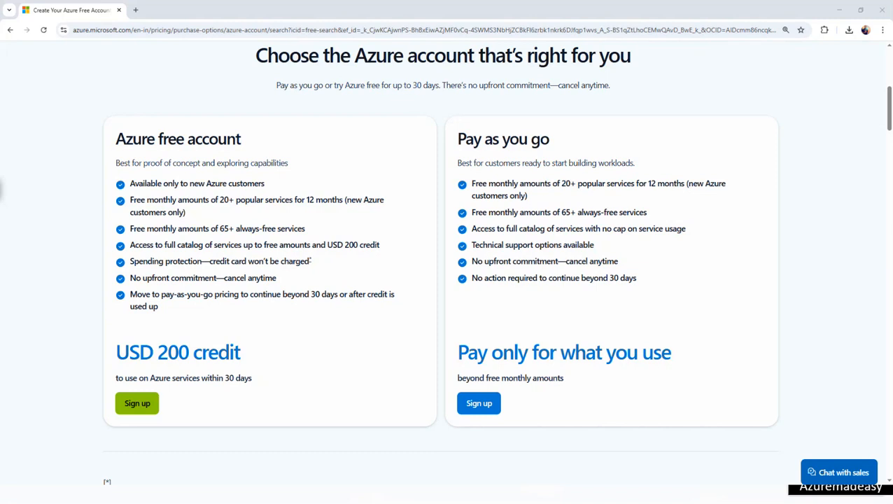
drag(0, 203, 676, 205)
click(715, 198)
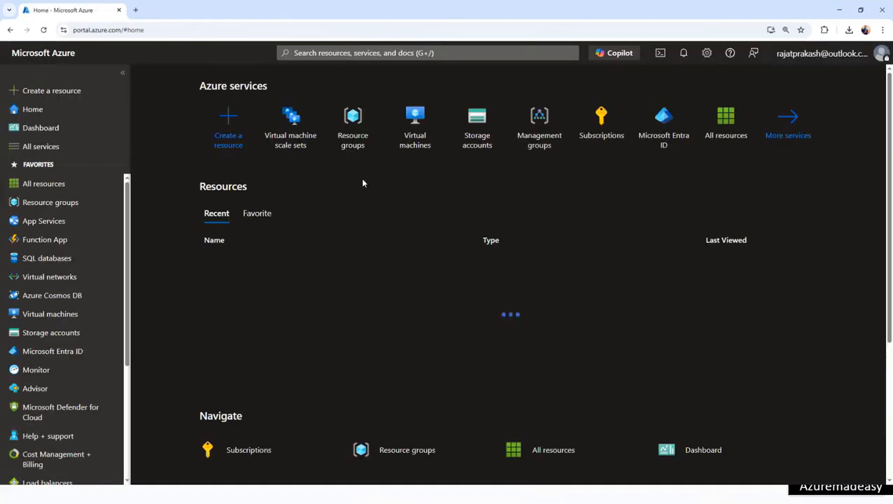
- Search for CONTAINER, open Container instances, and start creating a new container instance
click(373, 53)
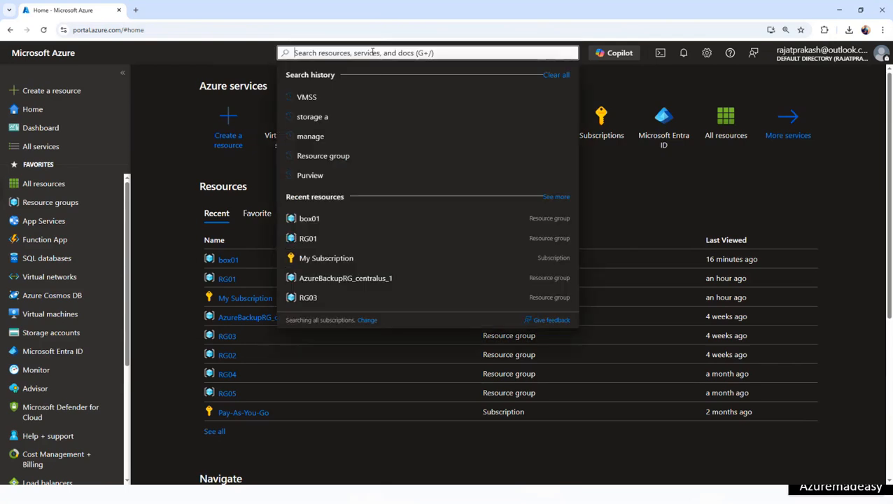
text(CONTAINER)
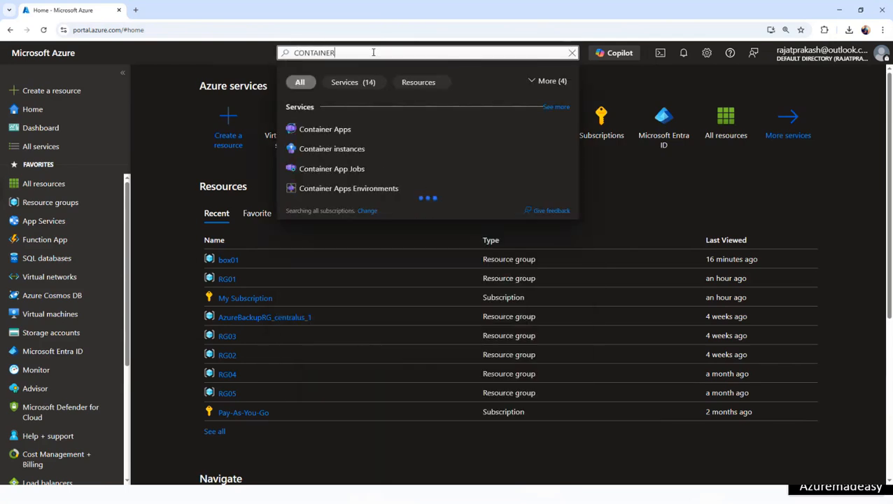
click(361, 148)
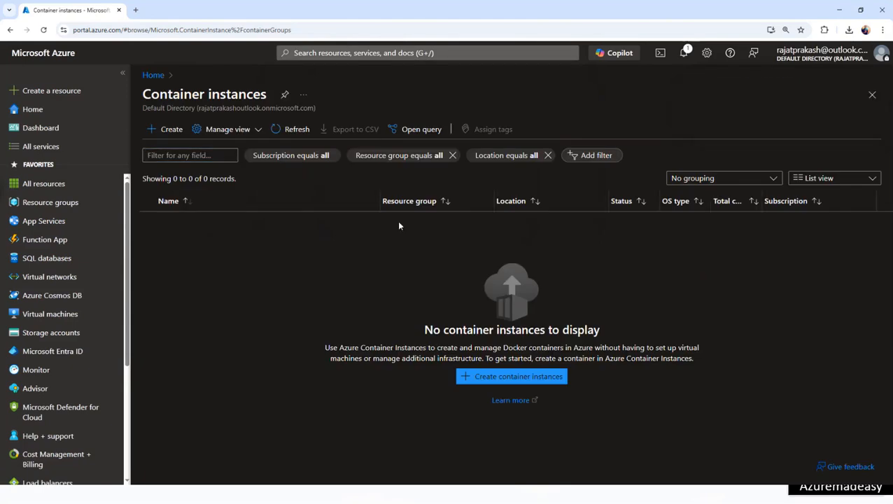
click(164, 132)
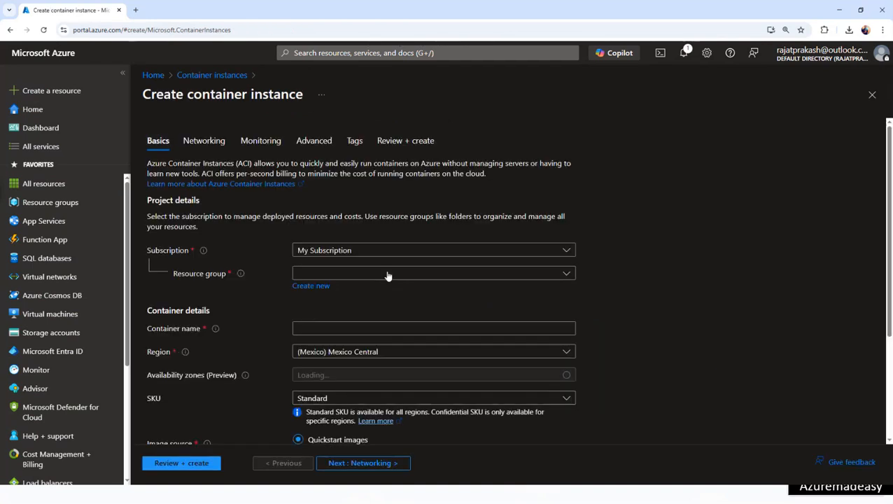
- Choose box01 as the resource group, highlighting the Subscription, Resource group and Region fields
click(379, 275)
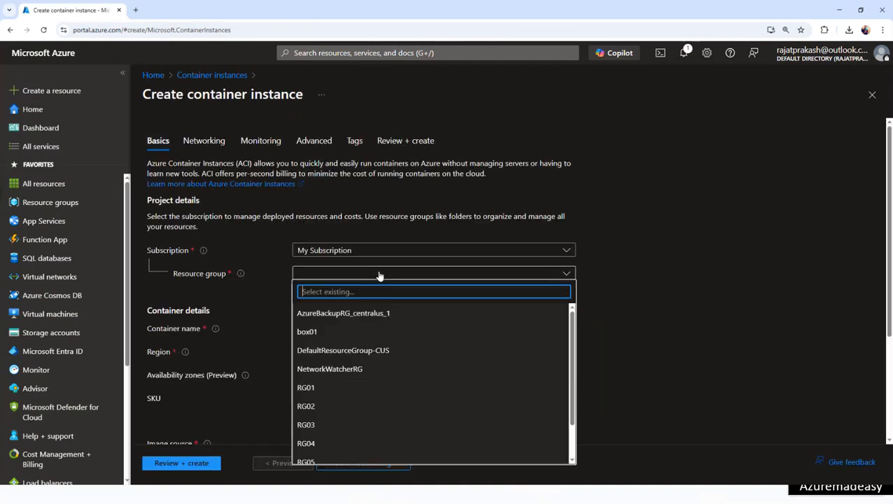
click(308, 332)
double_click(173, 250)
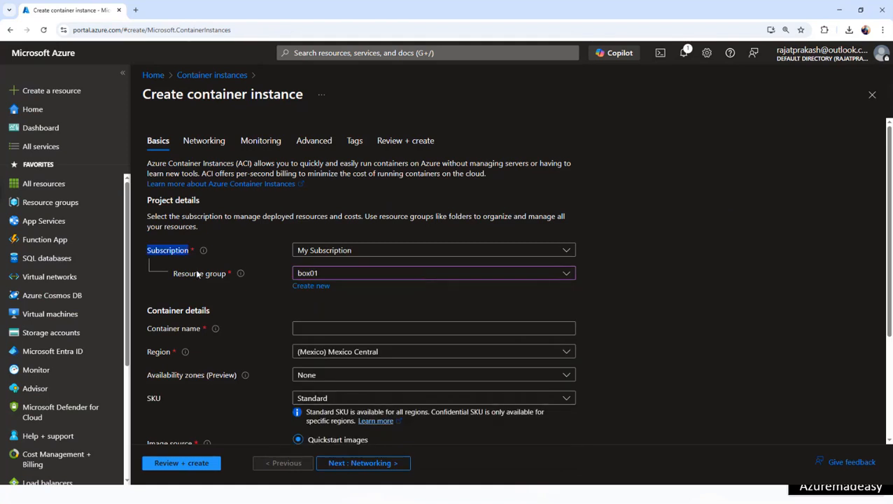
triple_click(199, 276)
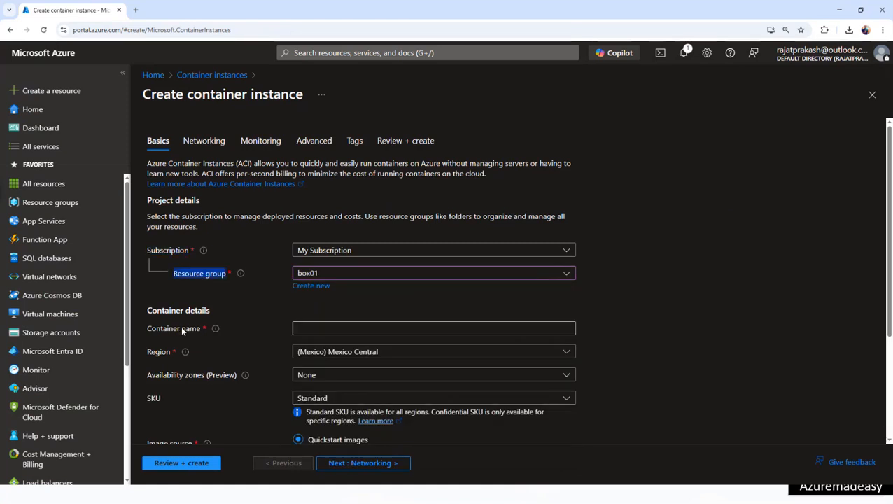
double_click(172, 253)
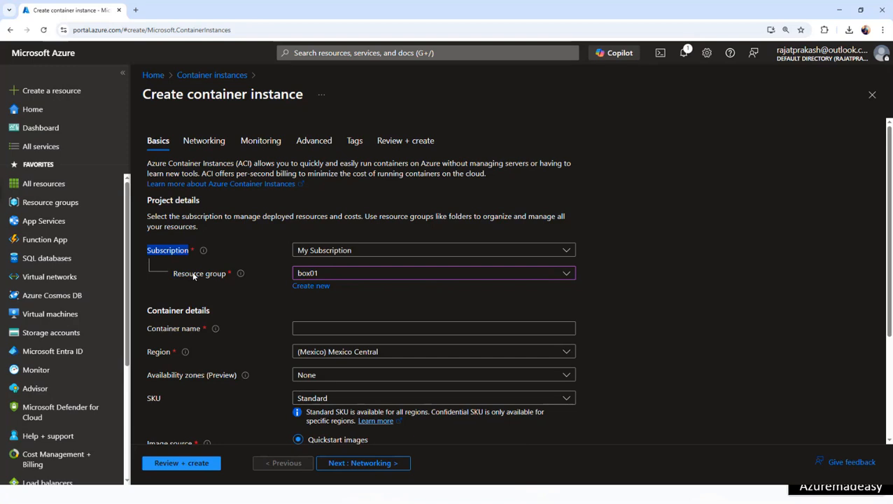
triple_click(195, 274)
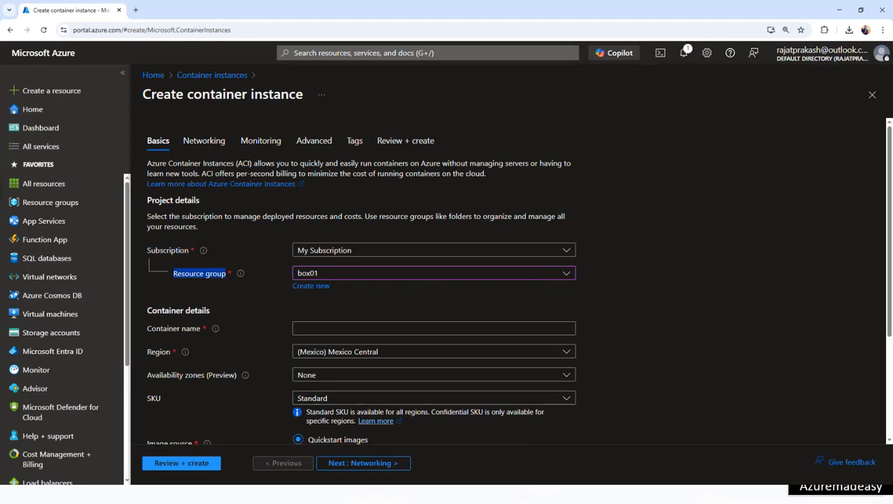
double_click(152, 353)
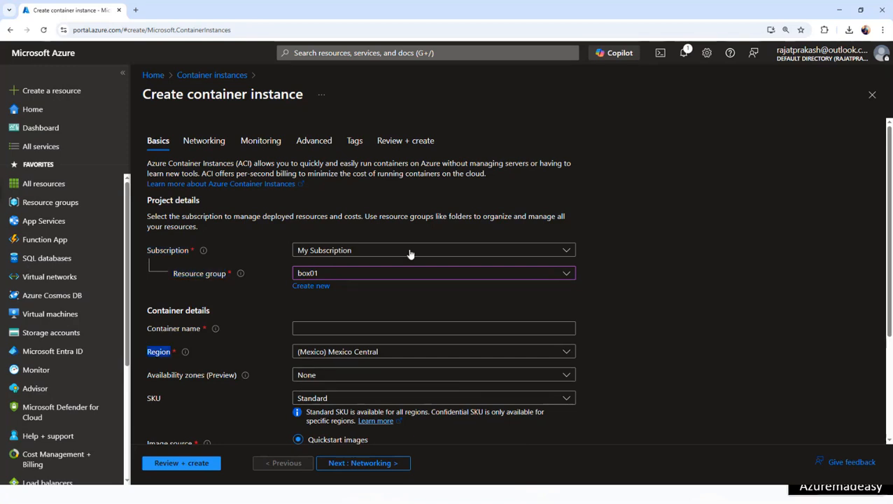
- Name the container azuremadeasycontainer01 and set the region to (US) West US
click(326, 329)
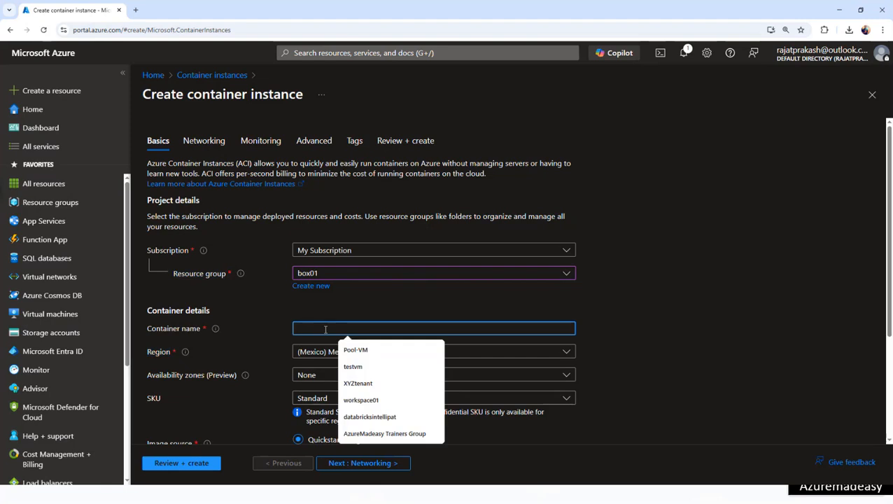
text(con)
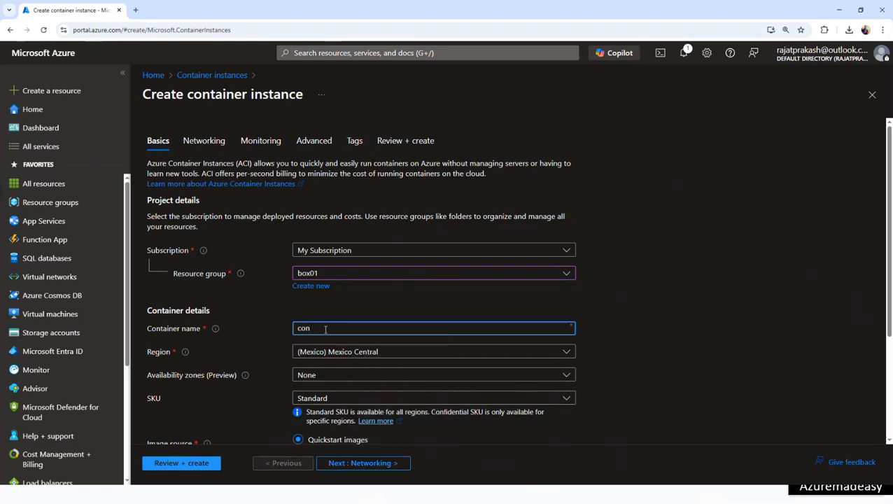
key(BackSpace)
key(BackSpace)
key(BackSpace)
text(azuremade)
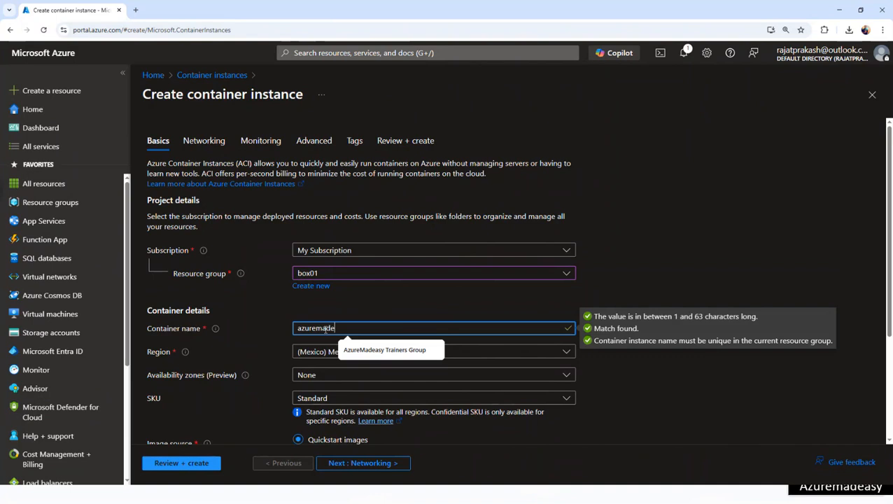
text(asycontaine)
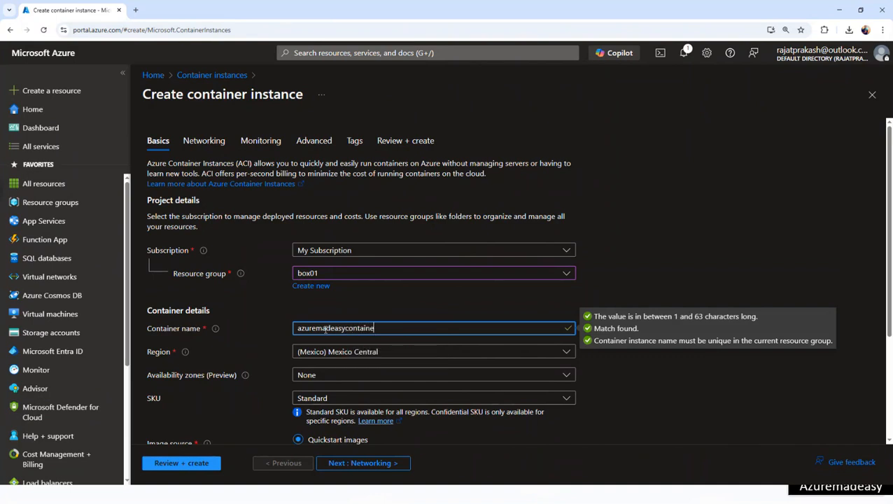
text(r01)
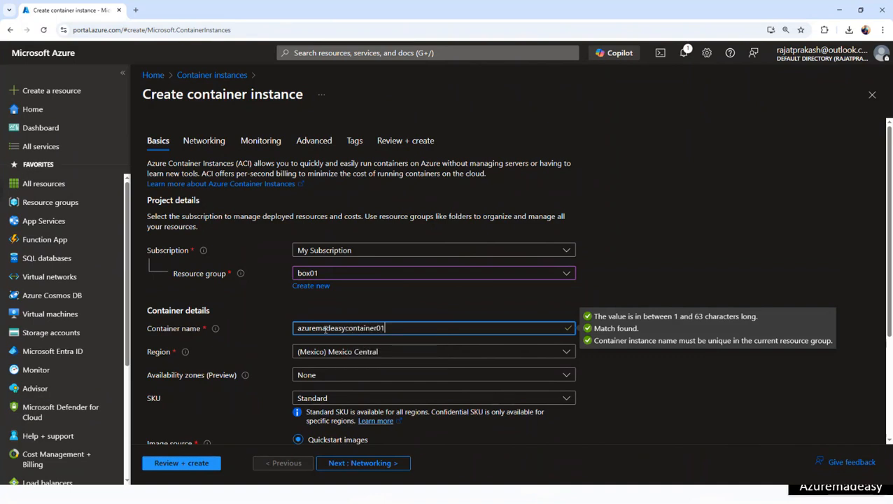
click(409, 353)
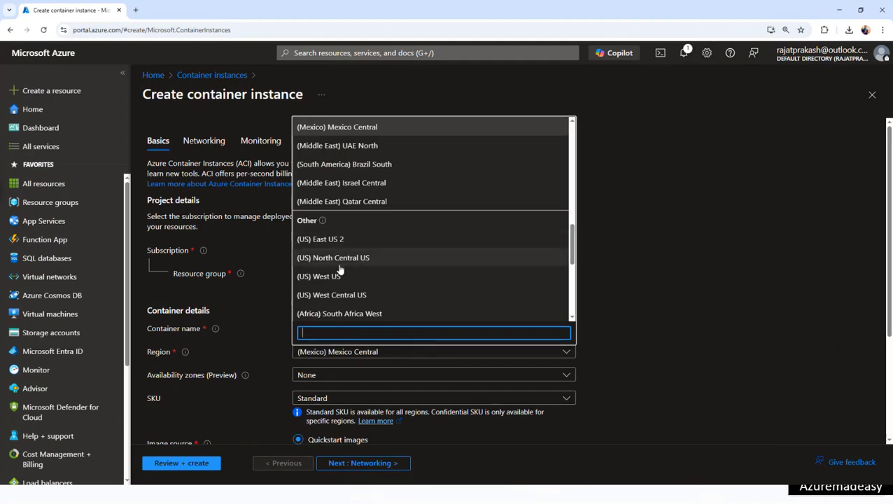
click(364, 276)
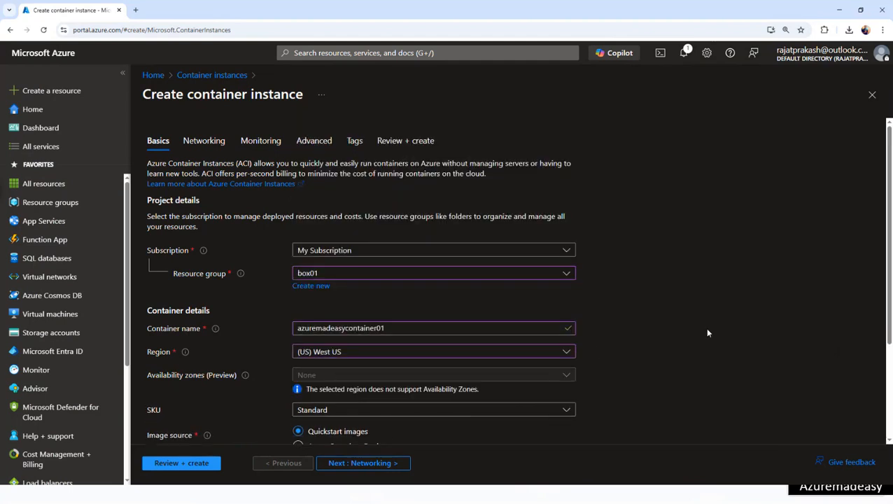
- Change the container size to 2 CPU cores and 1.5 GiB memory, keeping GPU type None
scroll(891, 274, down, 2)
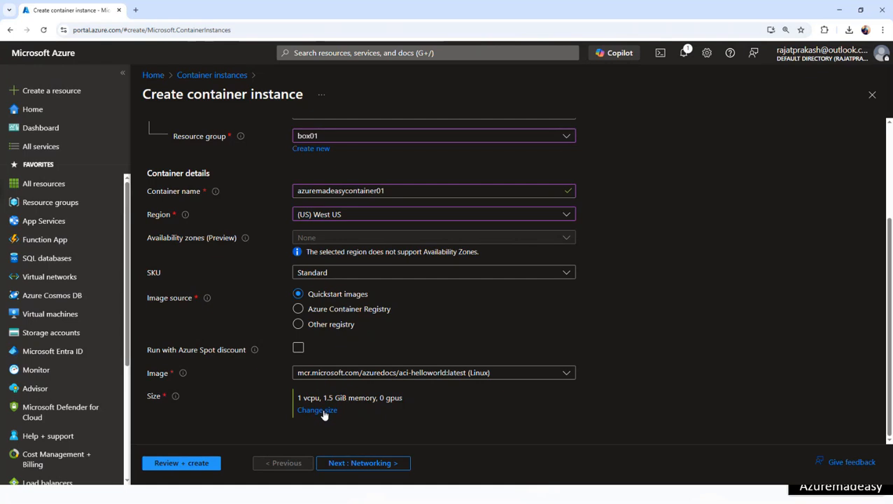
double_click(152, 397)
click(318, 412)
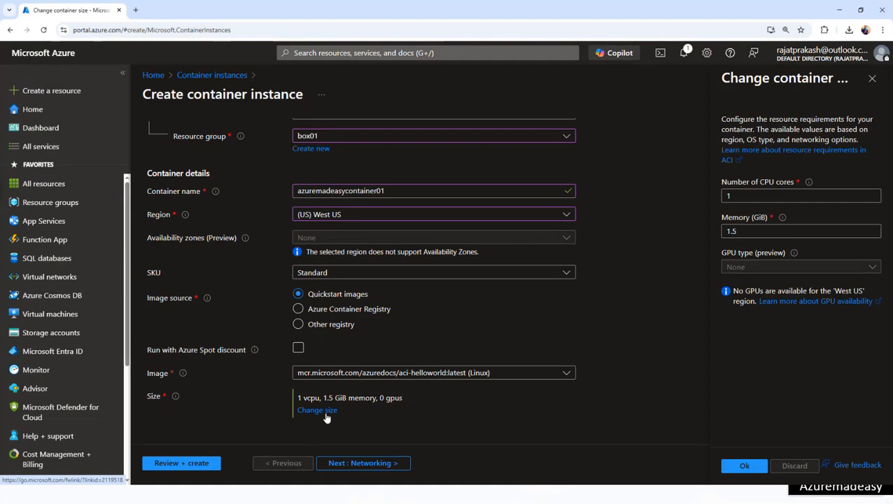
click(786, 195)
key(BackSpace)
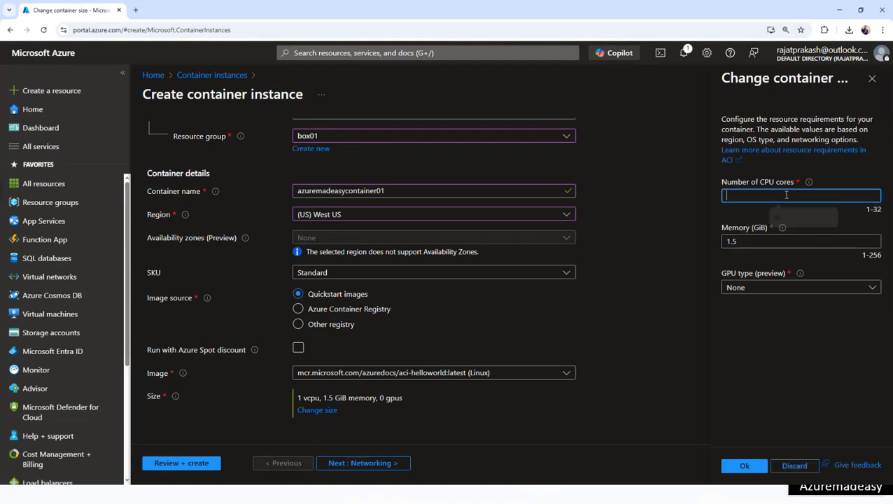
text(2)
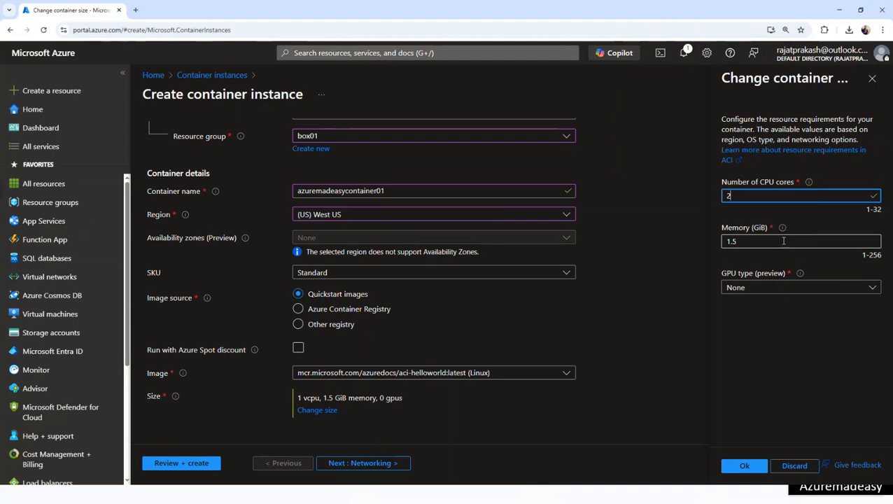
click(780, 292)
click(783, 292)
click(770, 303)
click(744, 464)
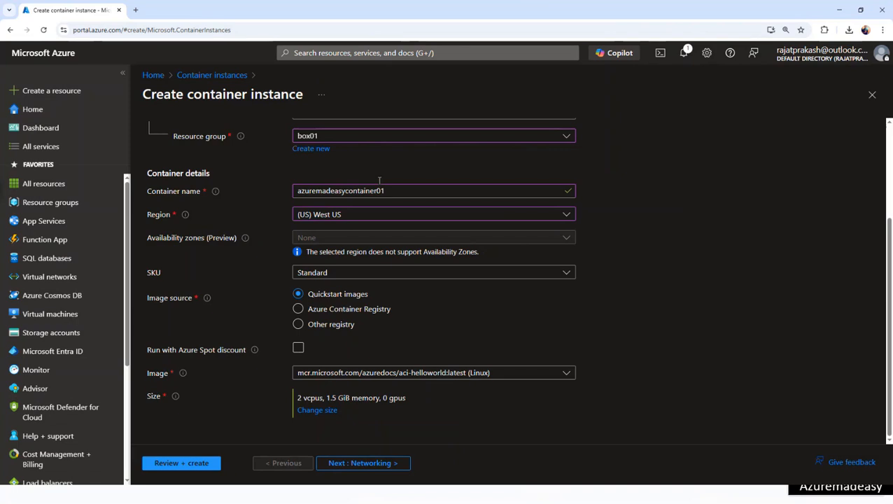
scroll(381, 262, up, 3)
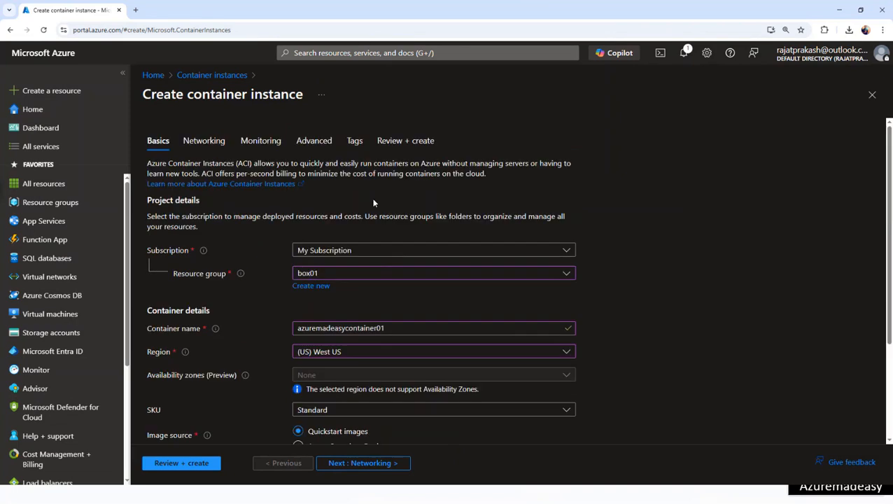
- On the Networking tab, set the DNS name label to azuremadeasycontainer
click(353, 462)
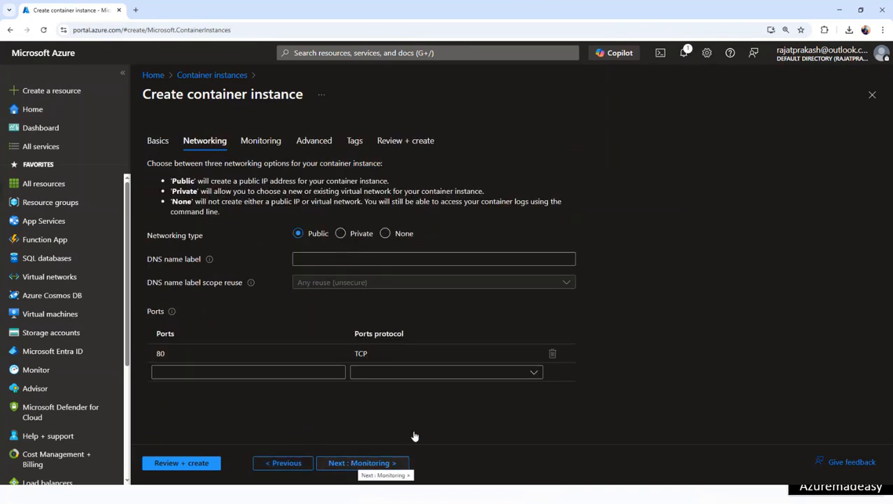
click(322, 259)
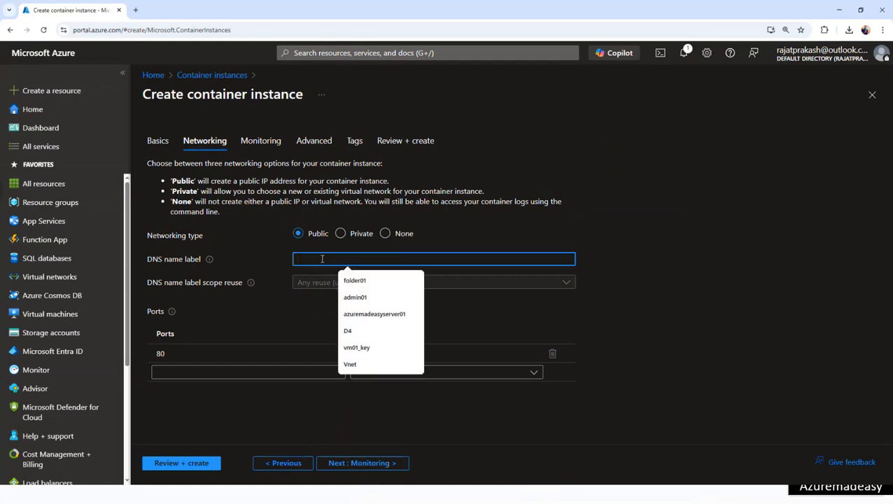
text(azuremade)
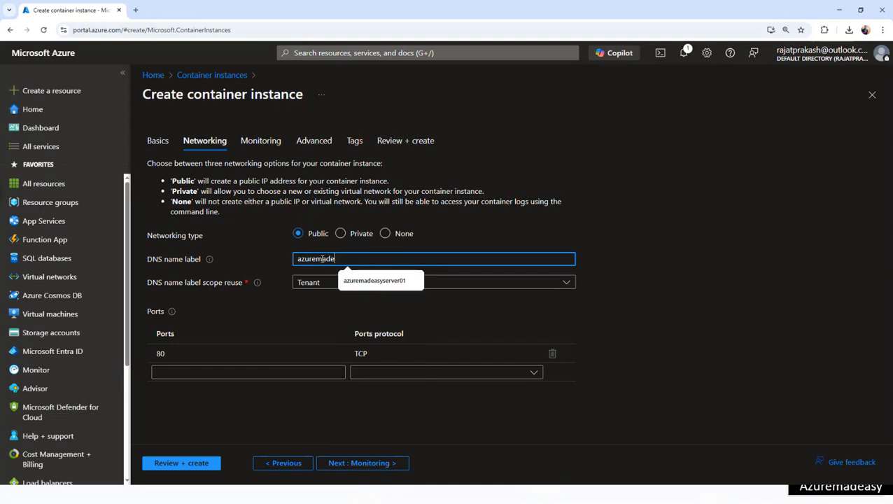
text(asycontainer)
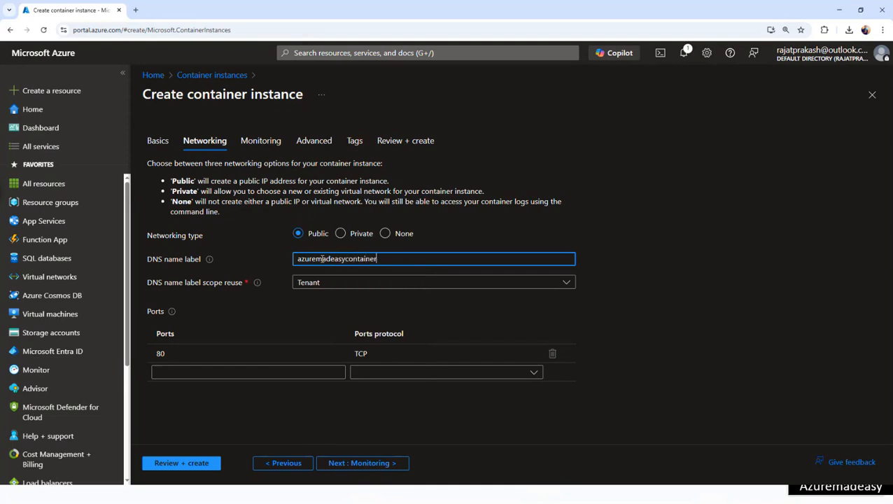
click(671, 364)
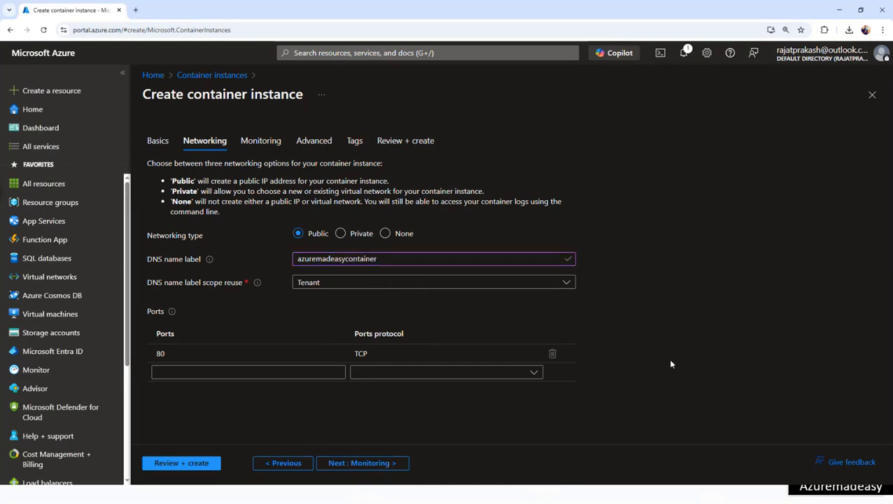
- Advance through Monitoring, Advanced and Tags to the Review + create summary
click(358, 465)
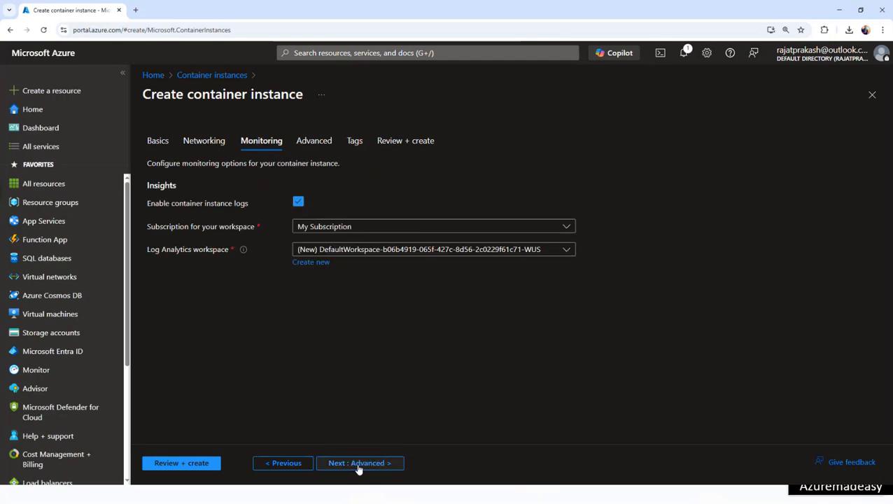
click(358, 466)
click(359, 465)
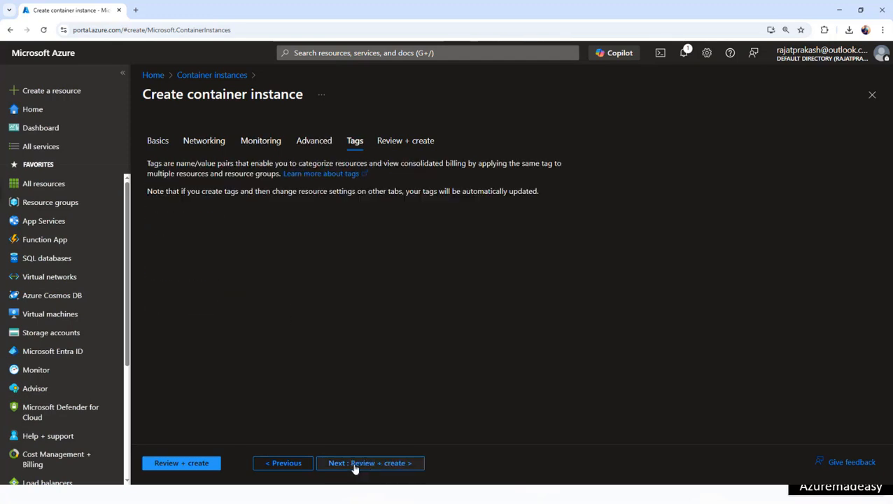
click(362, 466)
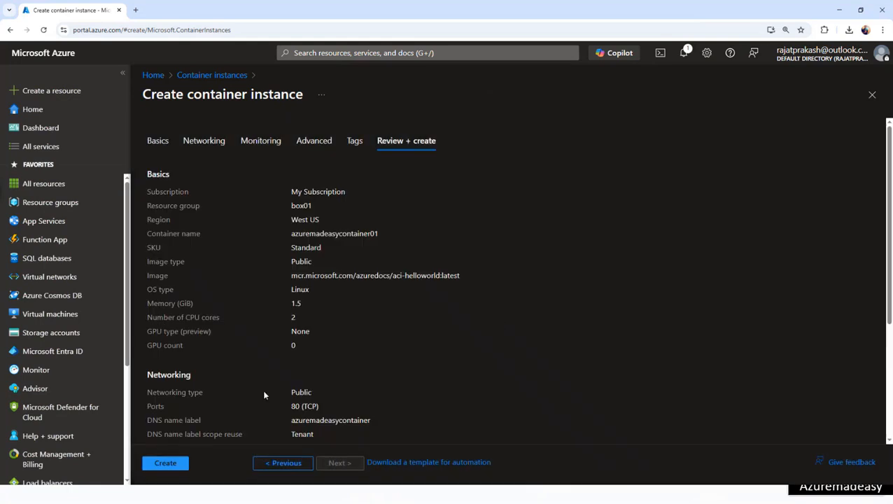
- Create the container instance from the Review + create tab
click(175, 464)
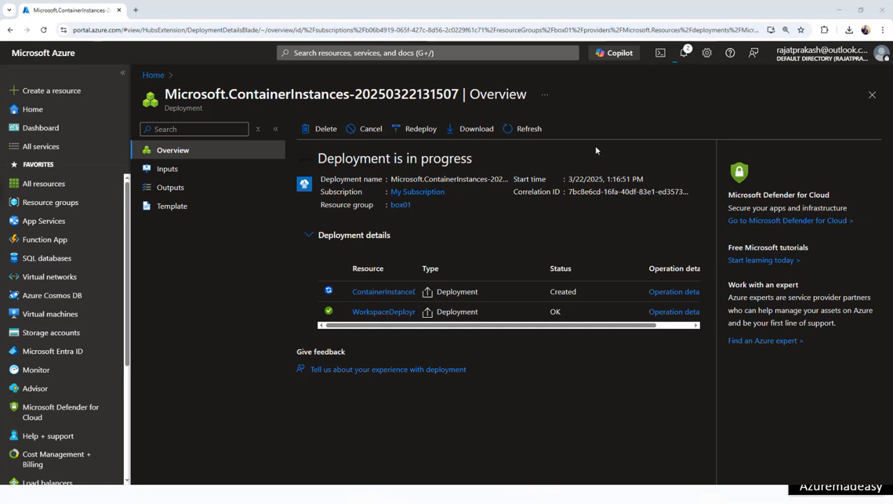
- Refresh the deployment status and dismiss the credit-remaining notification
click(516, 129)
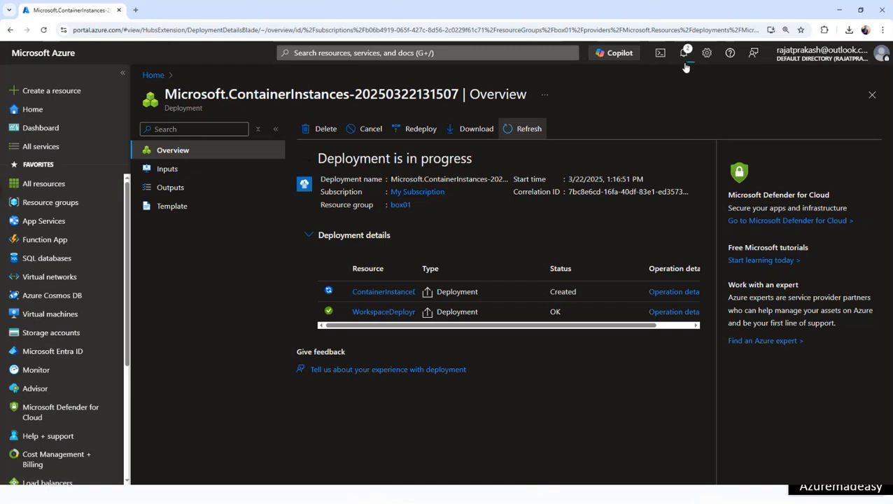
click(684, 52)
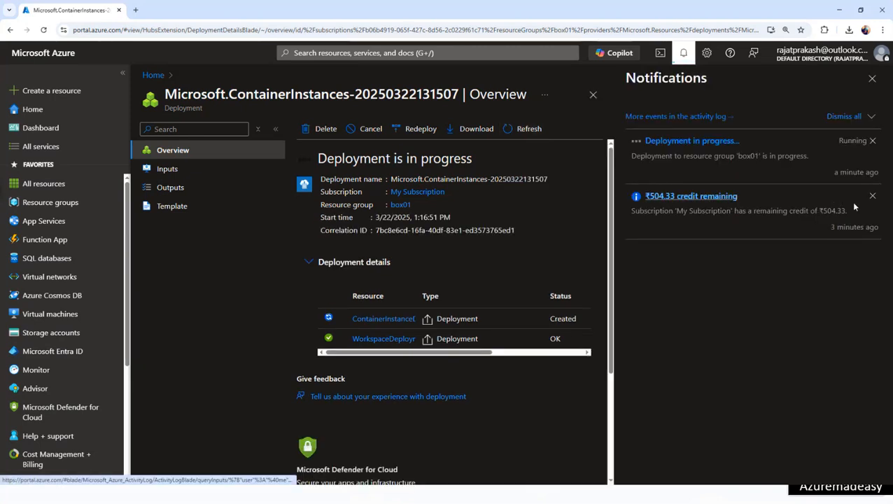
click(872, 196)
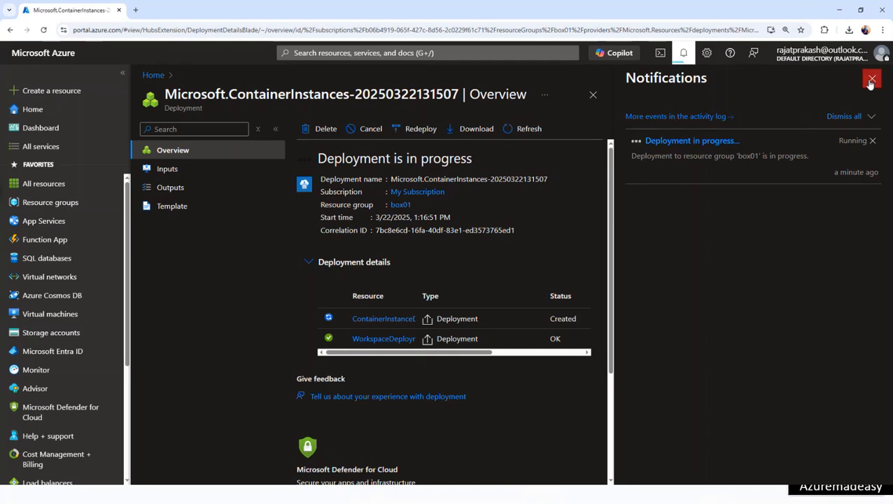
click(872, 79)
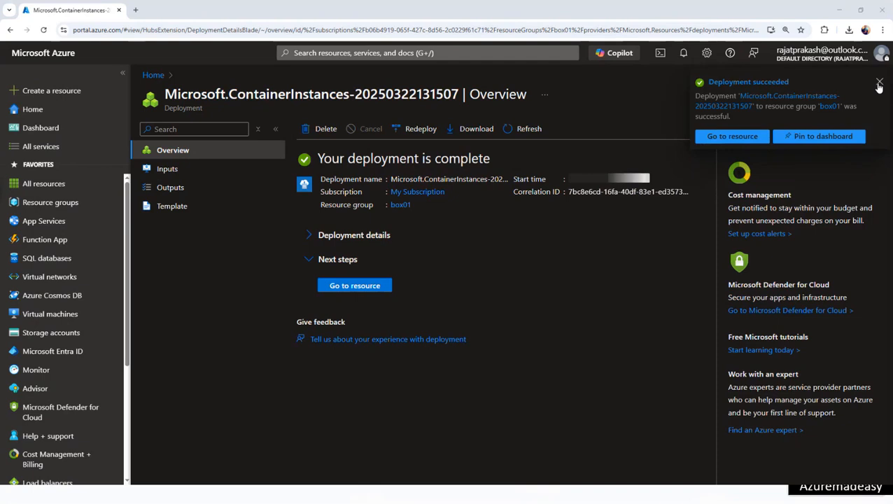
- Open azuremadeasycontainer01, refresh its overview, and copy its FQDN
click(339, 287)
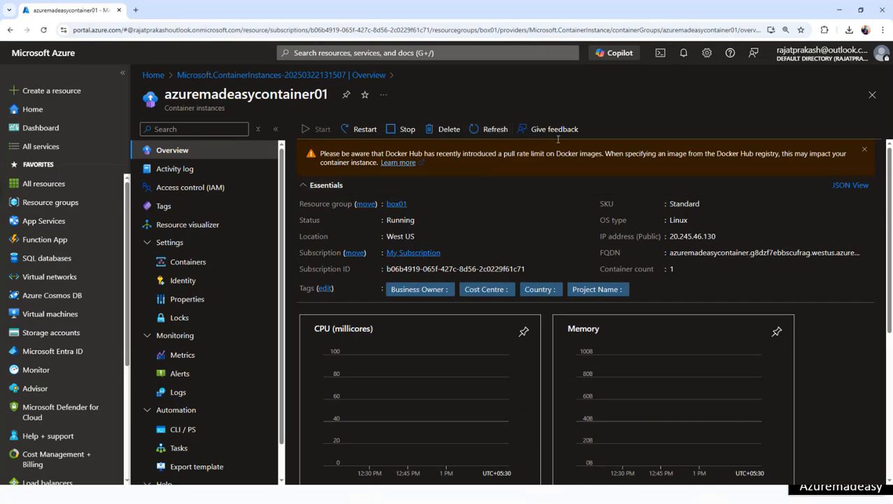
click(494, 133)
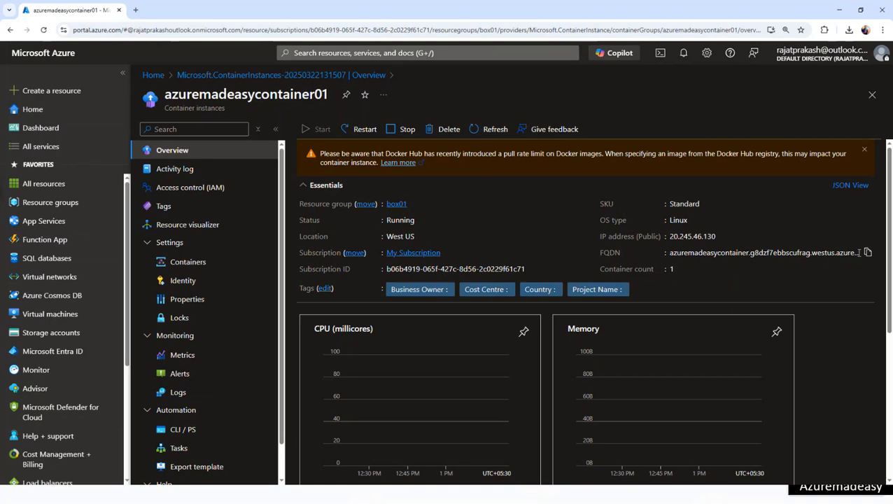
click(867, 253)
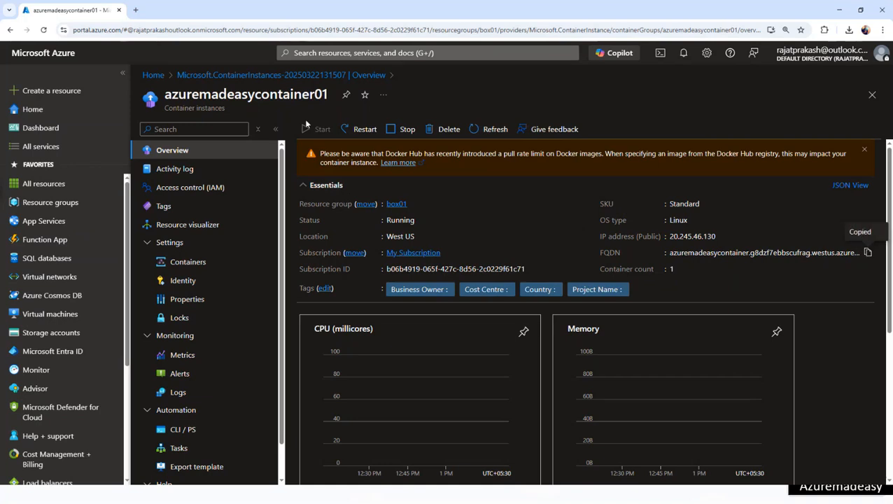
- Load the copied FQDN address in a new browser tab
click(136, 10)
key(ctrl+v)
key(Return)
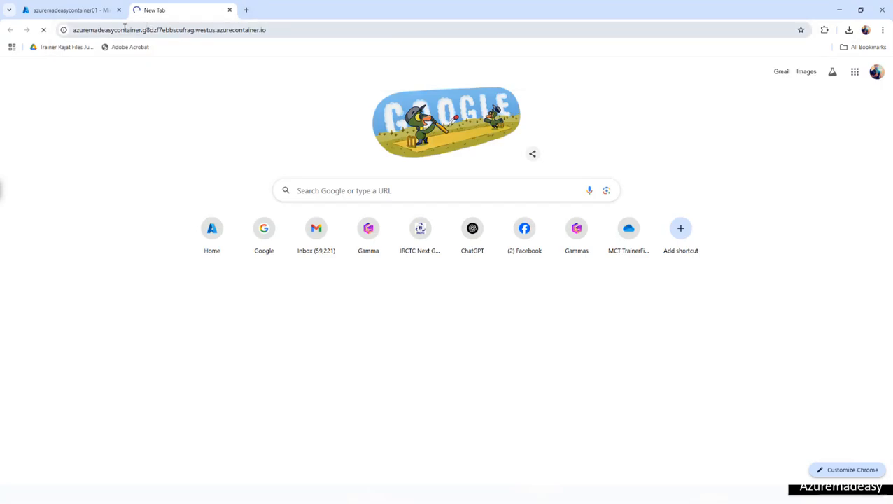
- View the container's Welcome to Azure Container Instances page, then advance to the Azure Virtual Desktop slide
click(79, 10)
click(175, 11)
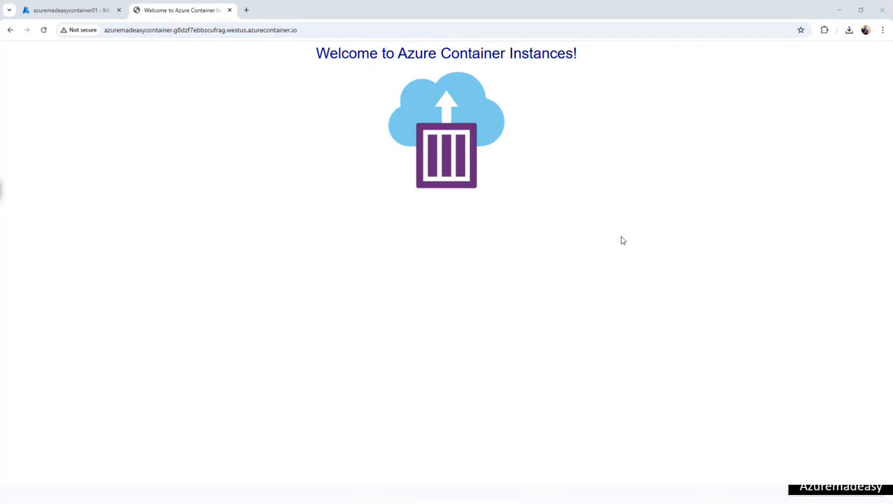
click(97, 13)
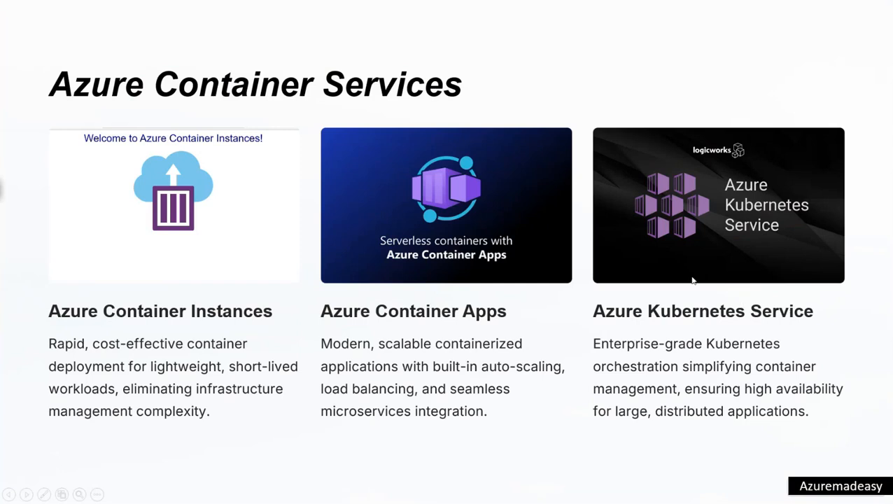
click(639, 293)
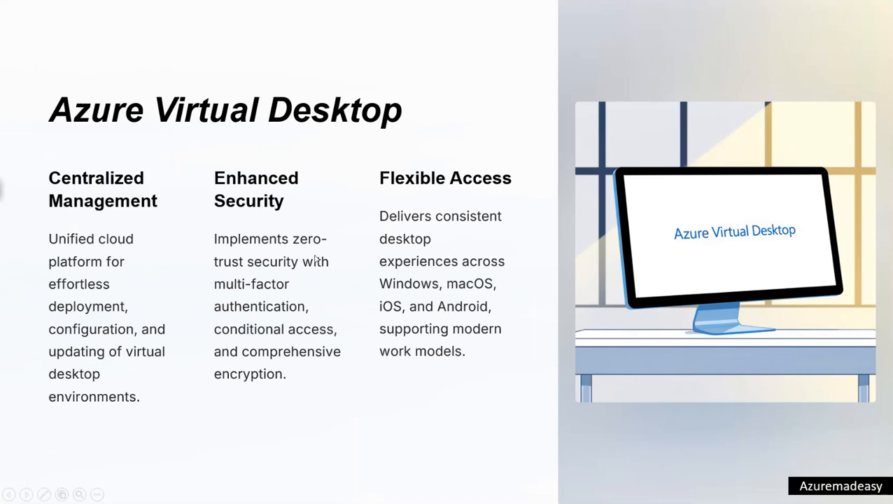
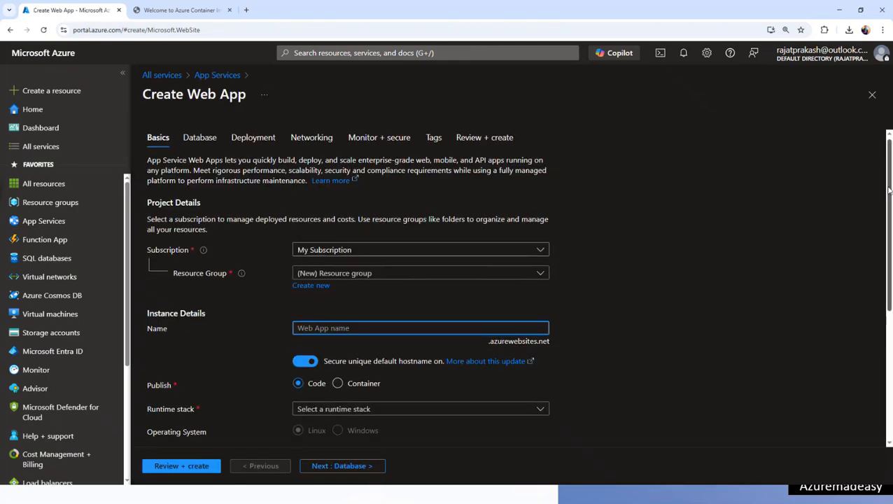
- Put the new web app in resource group box01 and name it azuremadeasywebapp
scroll(420, 203, down, 1)
double_click(175, 219)
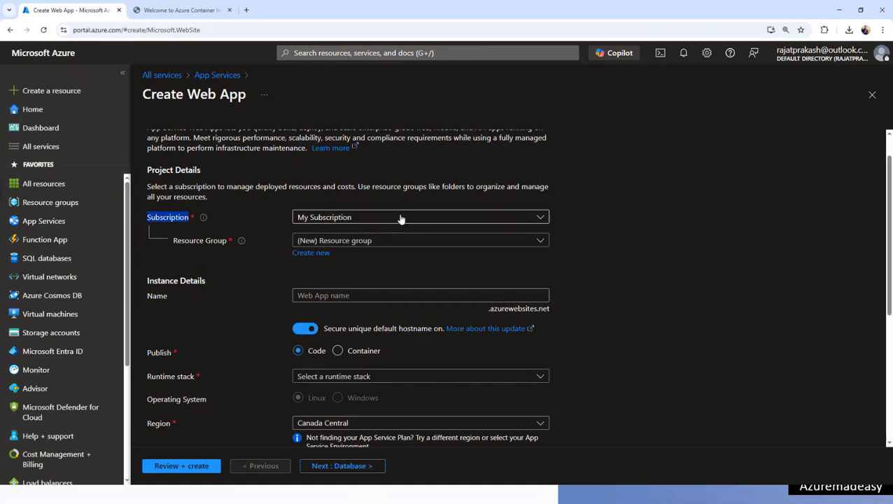
click(345, 242)
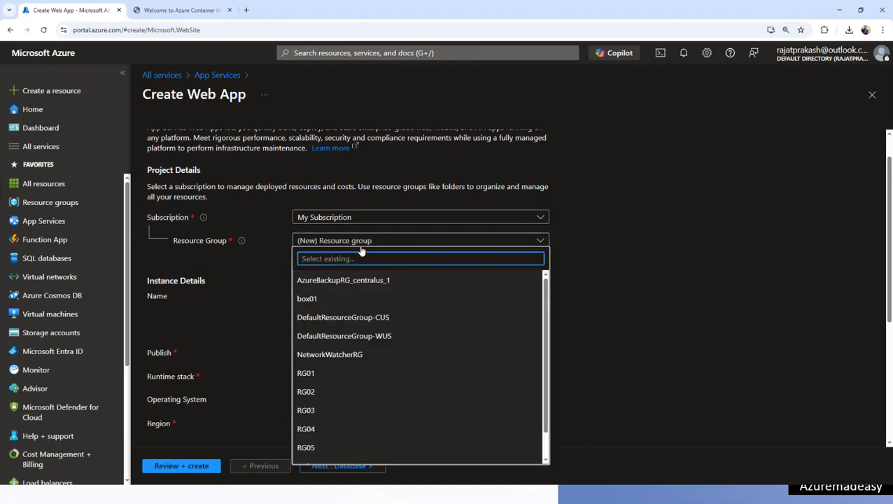
click(326, 301)
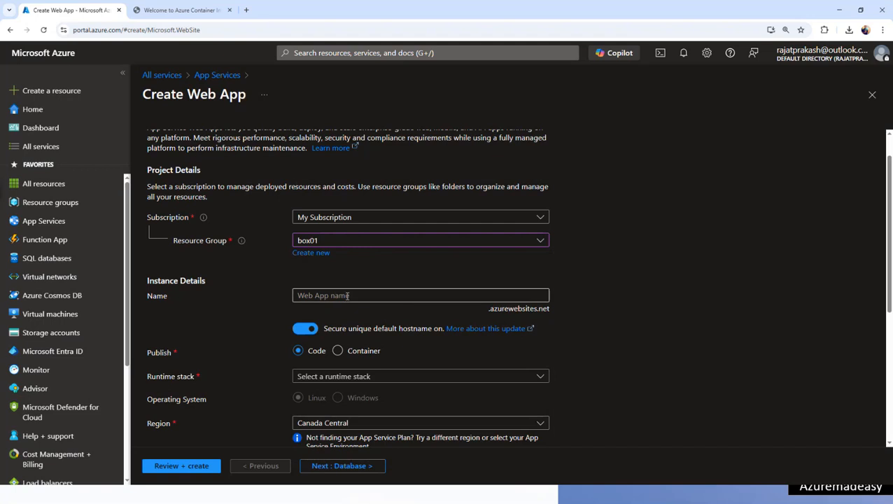
click(347, 296)
text(azurema)
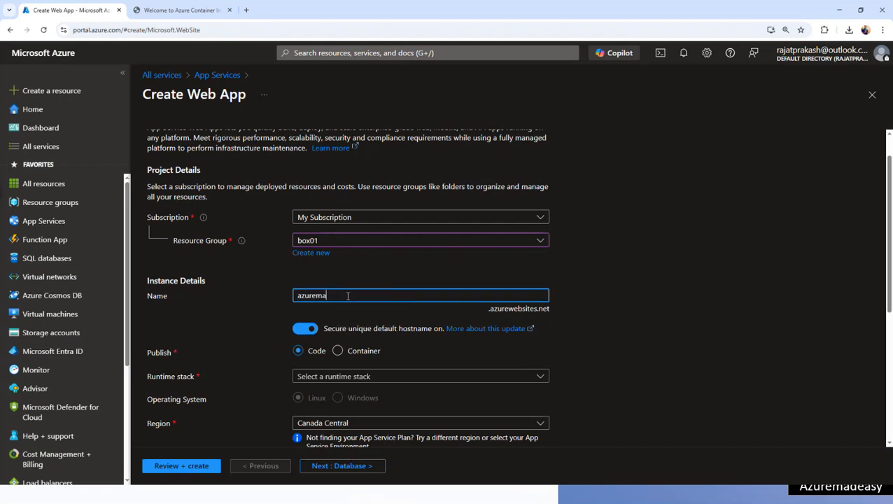
text(deasywebapp)
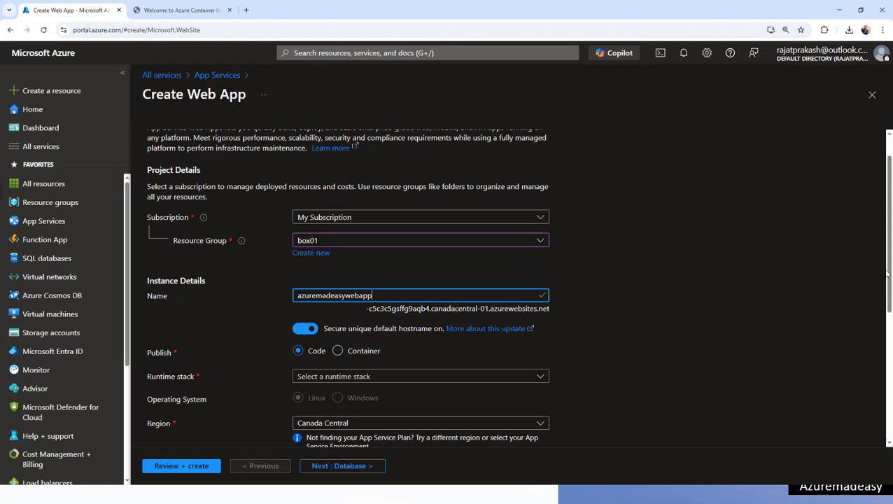
- Try the Container publish option and Windows/Linux choices, then settle on Publish: Code
scroll(875, 280, down, 2)
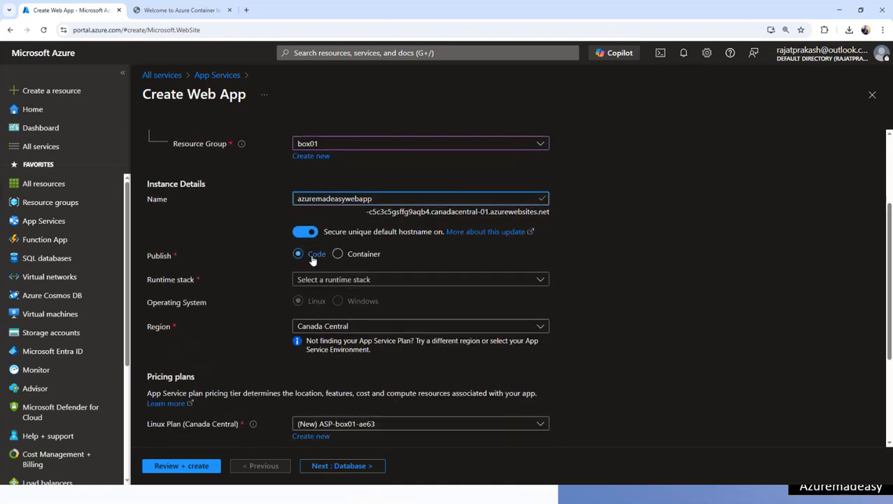
click(353, 257)
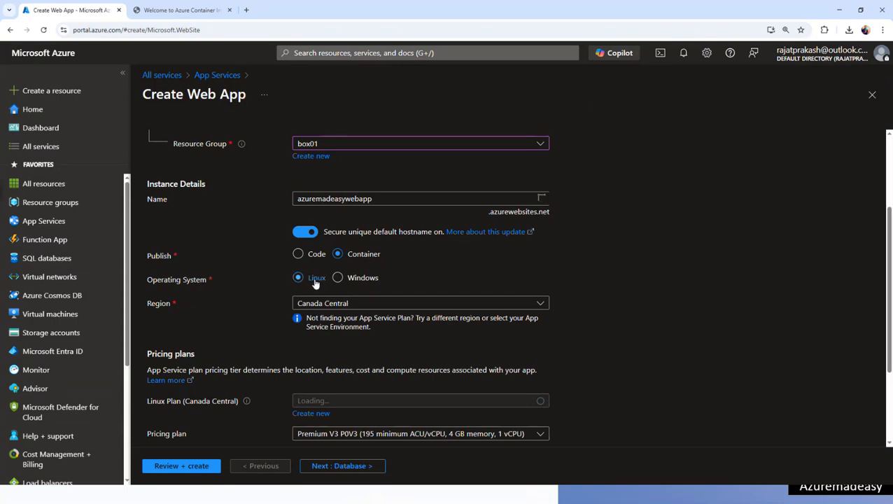
click(347, 281)
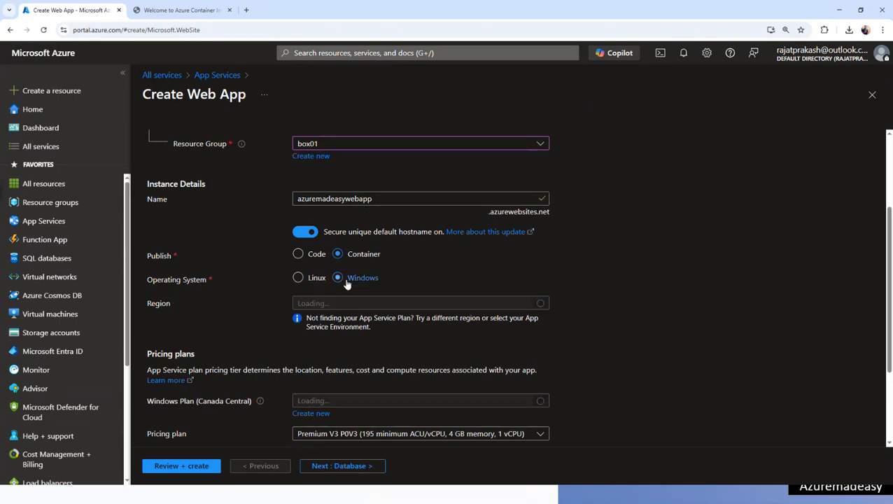
click(316, 281)
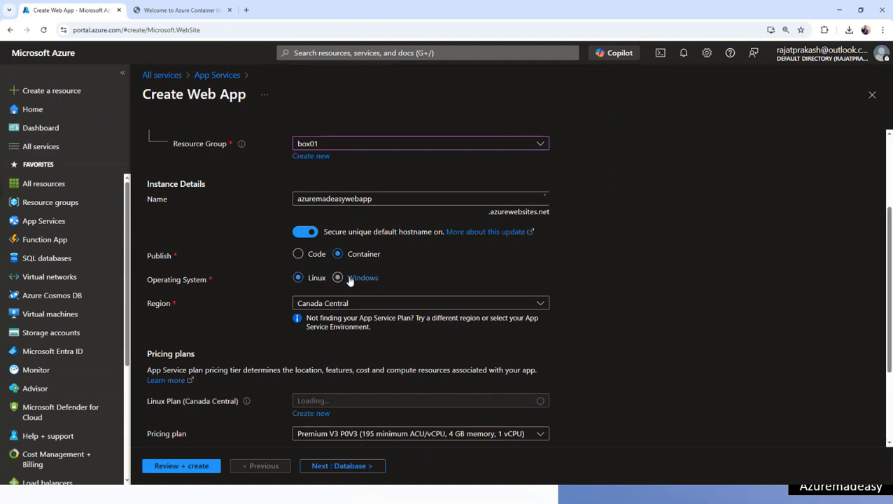
click(351, 282)
click(317, 258)
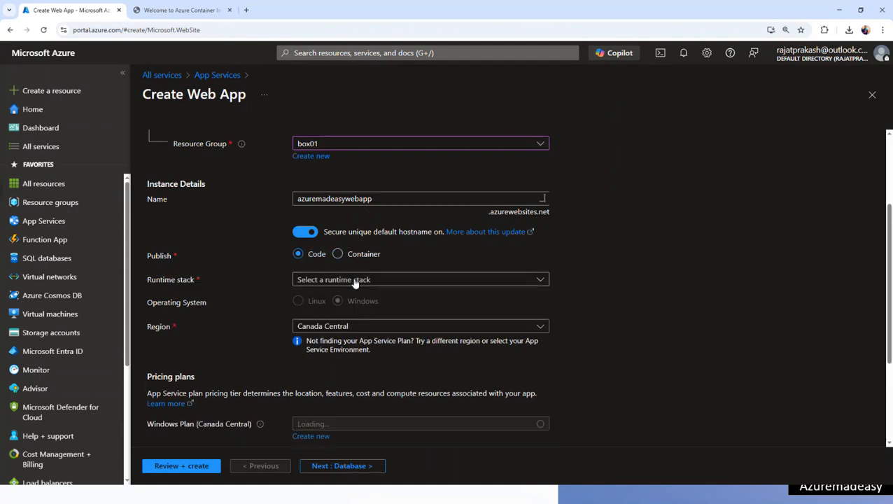
- Choose .NET 8 (LTS) as runtime stack, keep Canada Central region, and go to Database
click(354, 281)
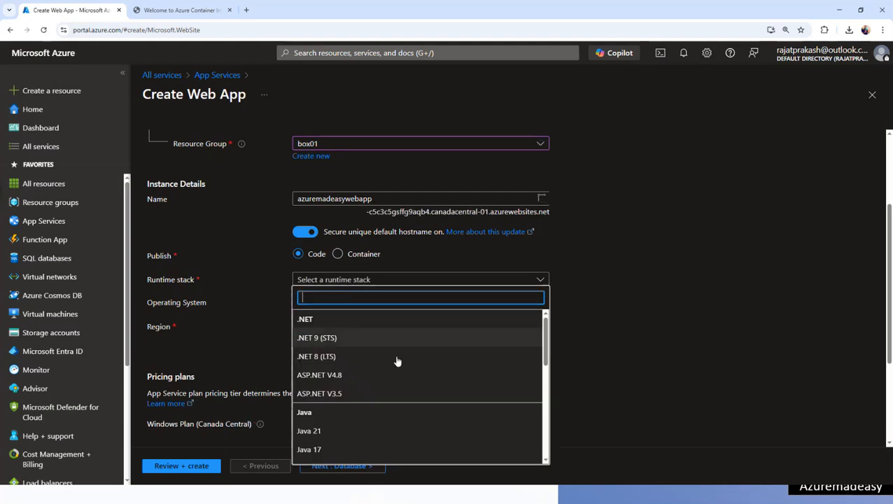
drag(545, 328, 547, 306)
click(345, 357)
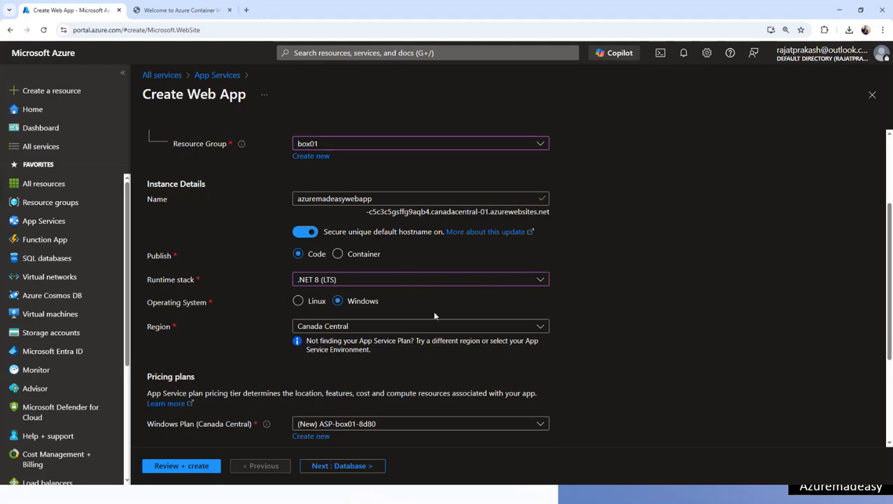
click(400, 330)
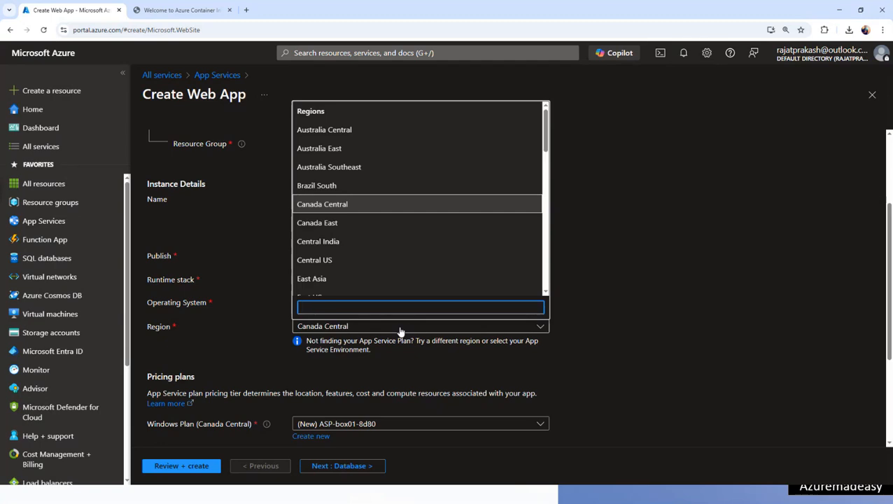
click(366, 205)
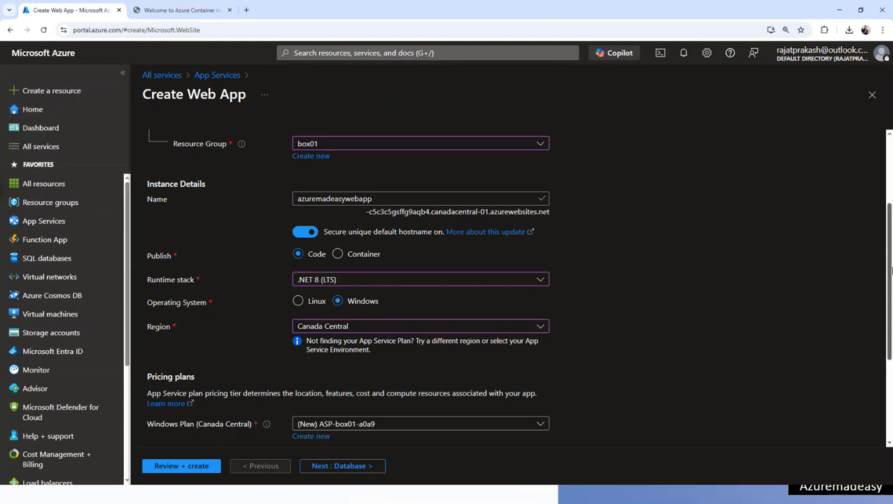
drag(889, 275, 889, 355)
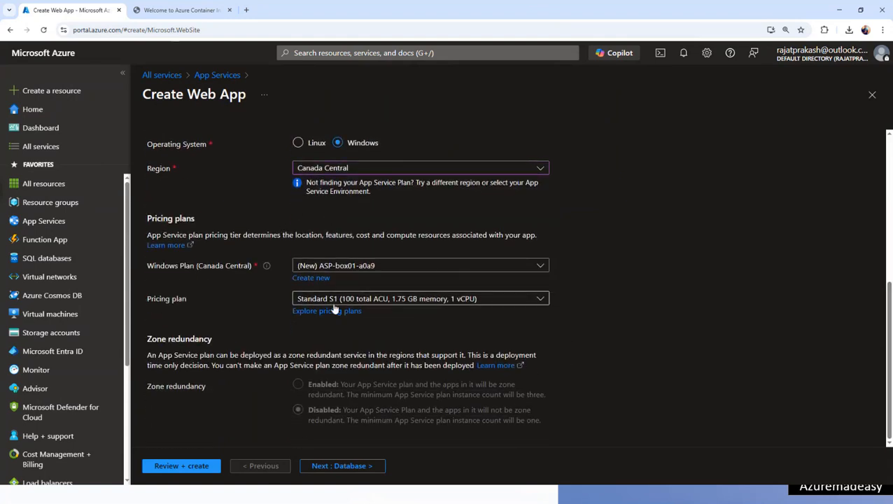
click(334, 467)
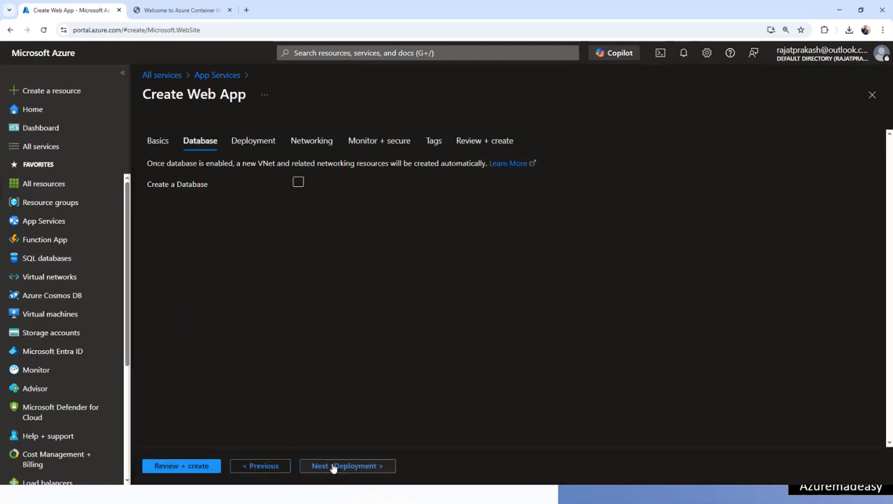
- Toggle Create a Database on and back off, then proceed to the Deployment tab
click(299, 184)
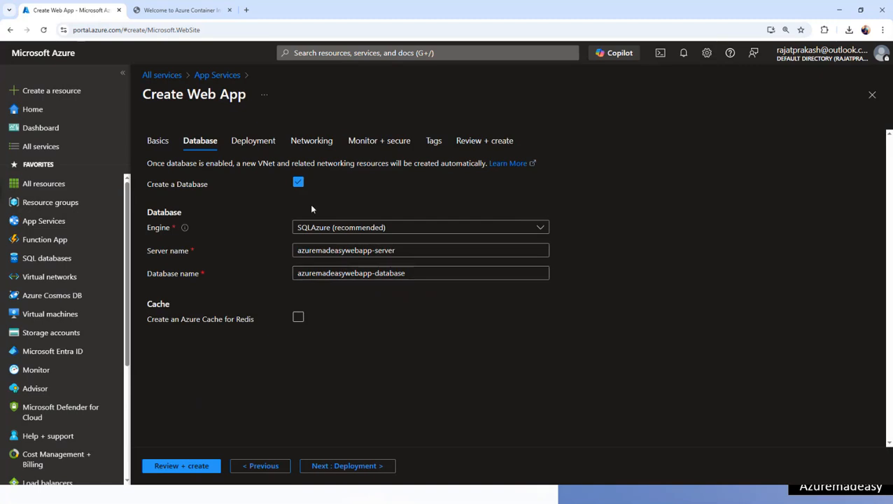
click(298, 184)
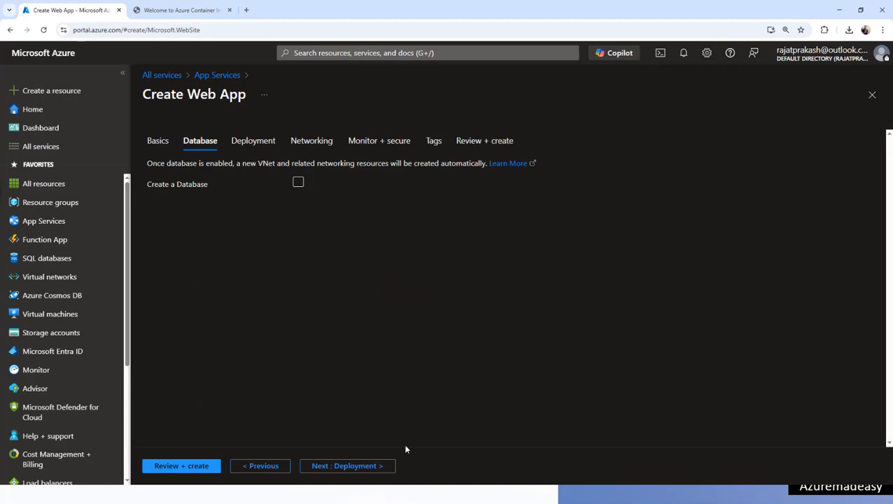
click(383, 466)
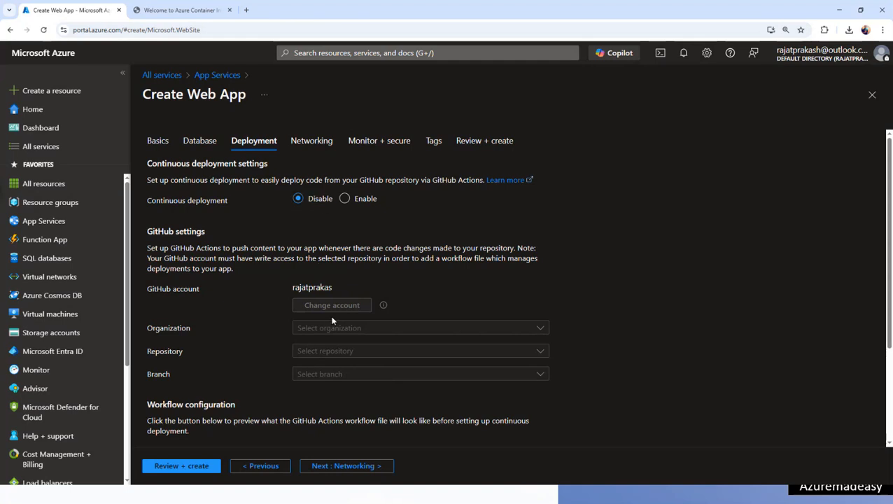
- Preview GitHub continuous deployment options, then set it to Disable and proceed to Networking
drag(208, 229, 147, 231)
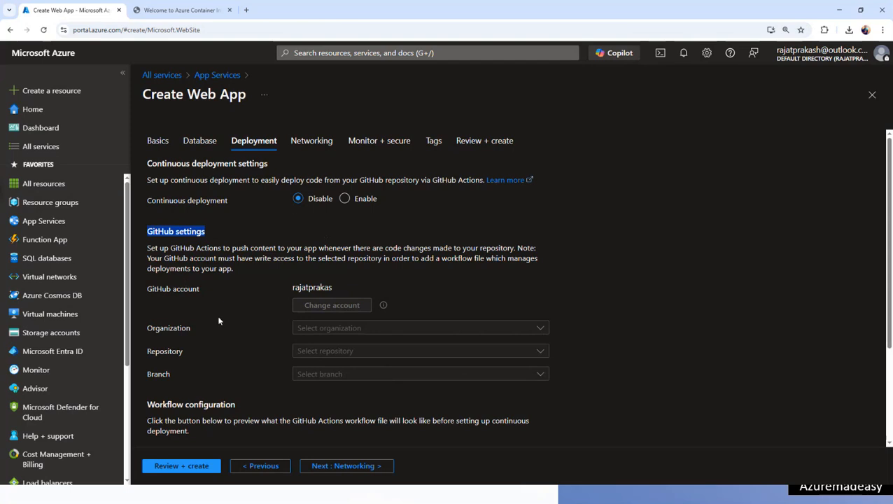
click(345, 199)
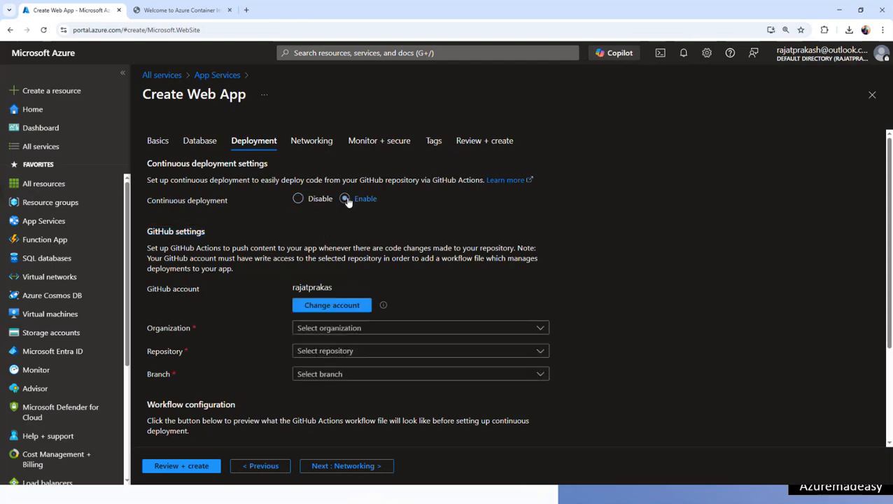
click(385, 327)
click(484, 281)
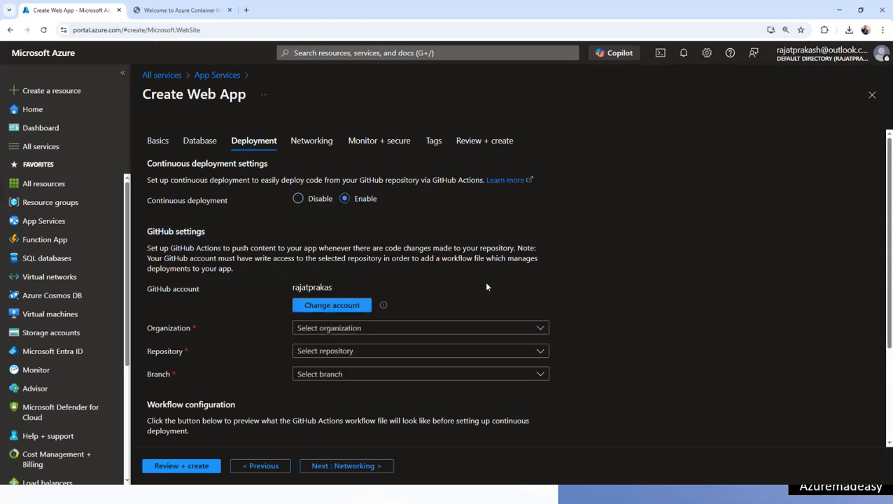
click(312, 200)
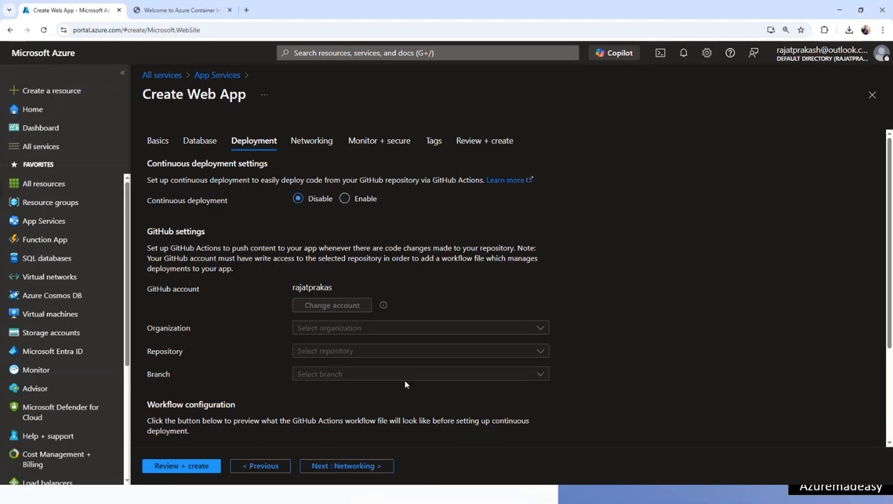
click(364, 466)
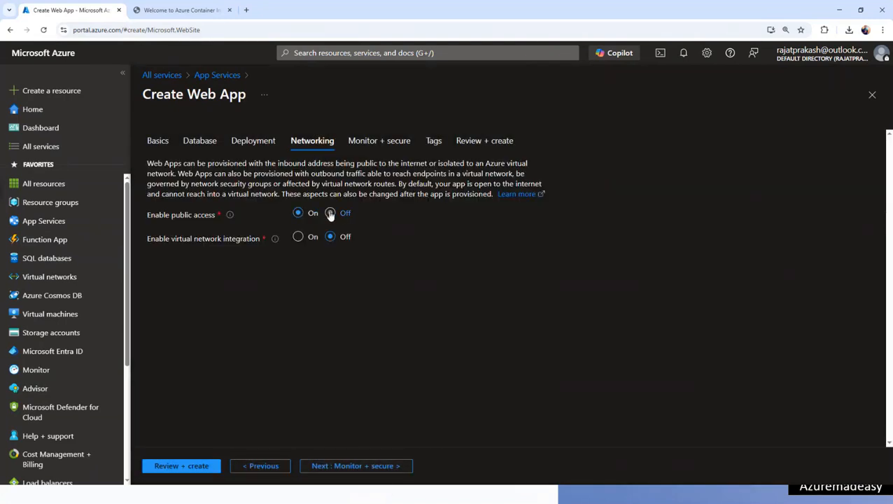
- Leave public access On and virtual network integration Off, then advance to Monitor + secure
click(330, 214)
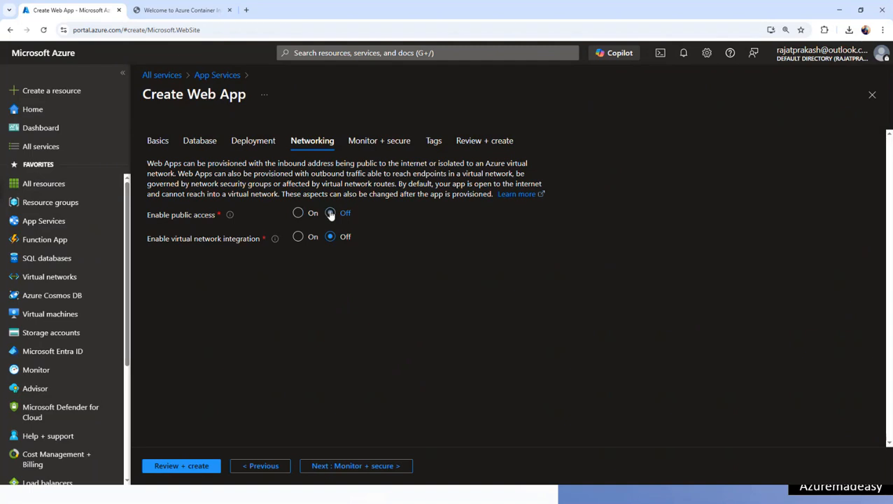
click(301, 238)
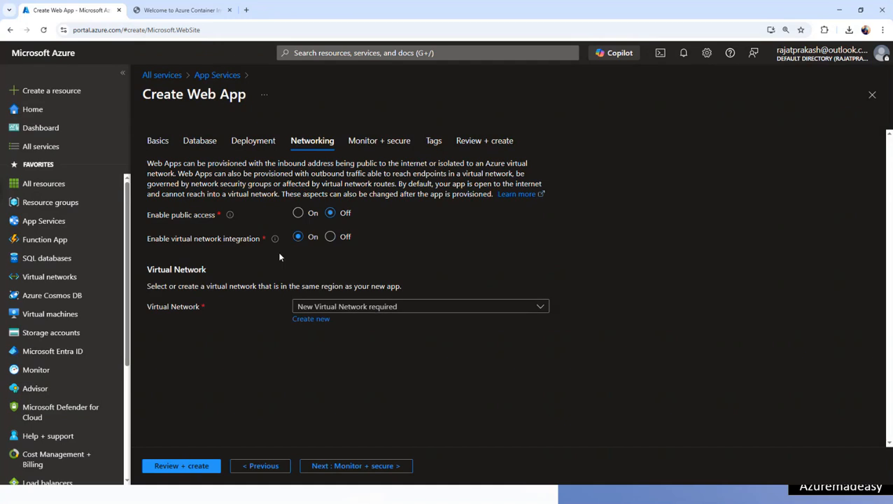
triple_click(199, 242)
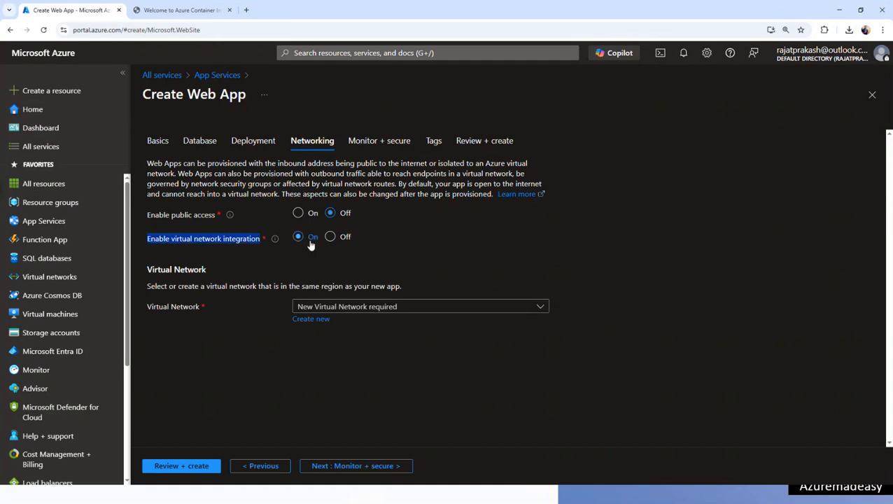
click(299, 217)
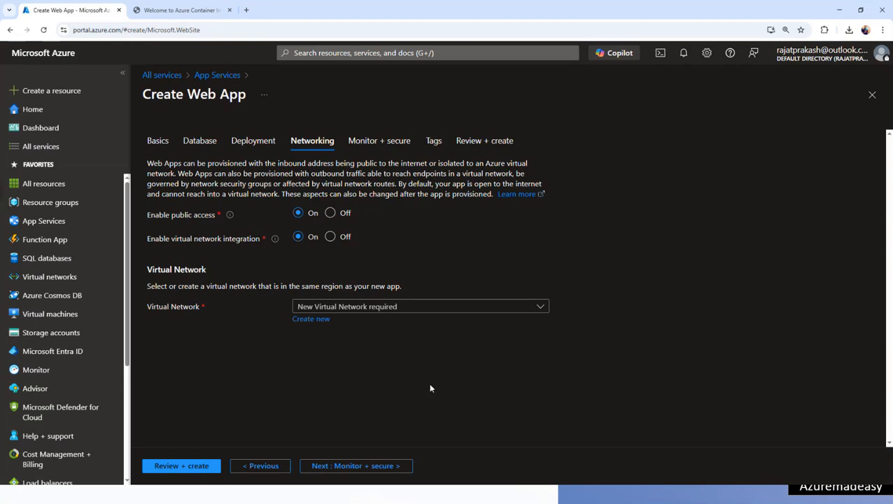
click(330, 237)
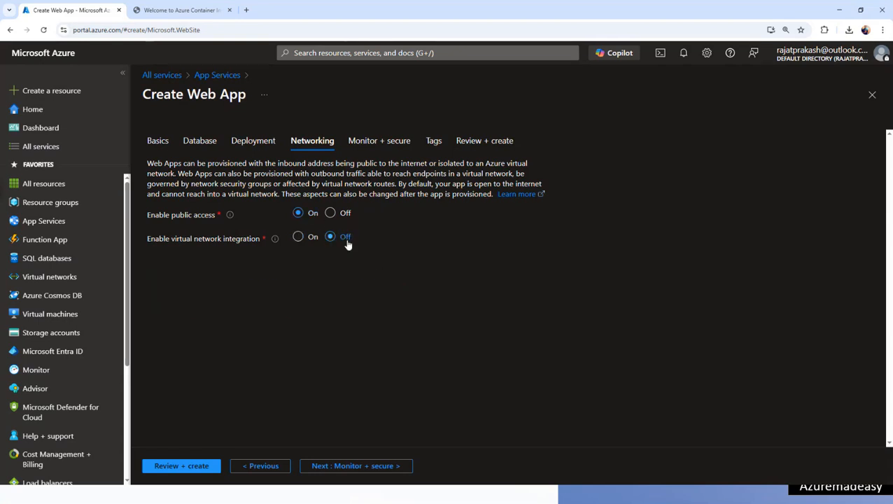
click(376, 470)
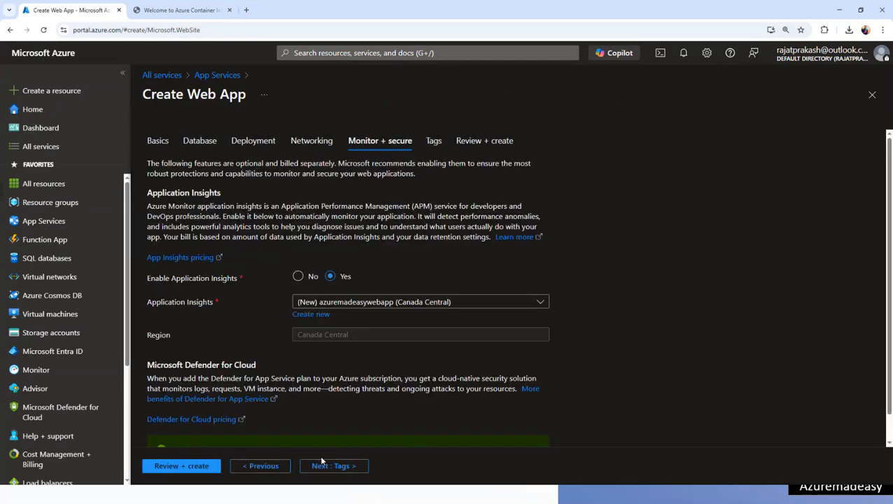
- Skip past Tags to Review + create and create the azuremadeasywebapp web app
click(327, 465)
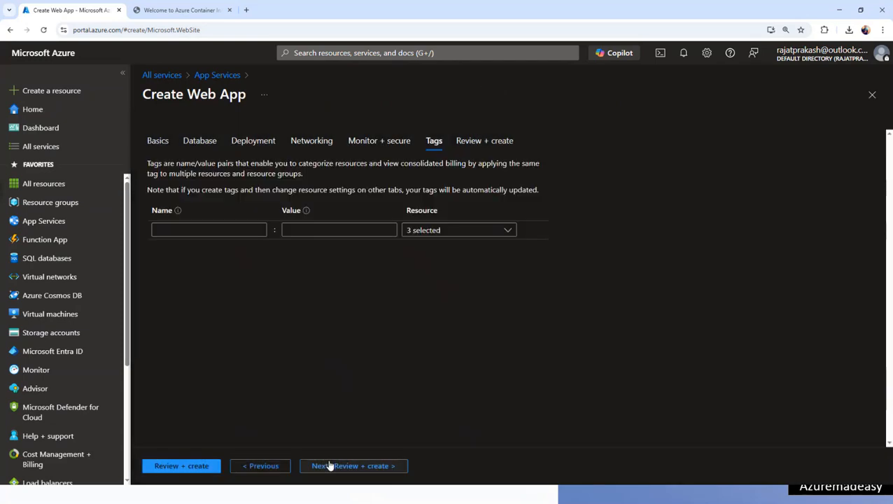
click(339, 465)
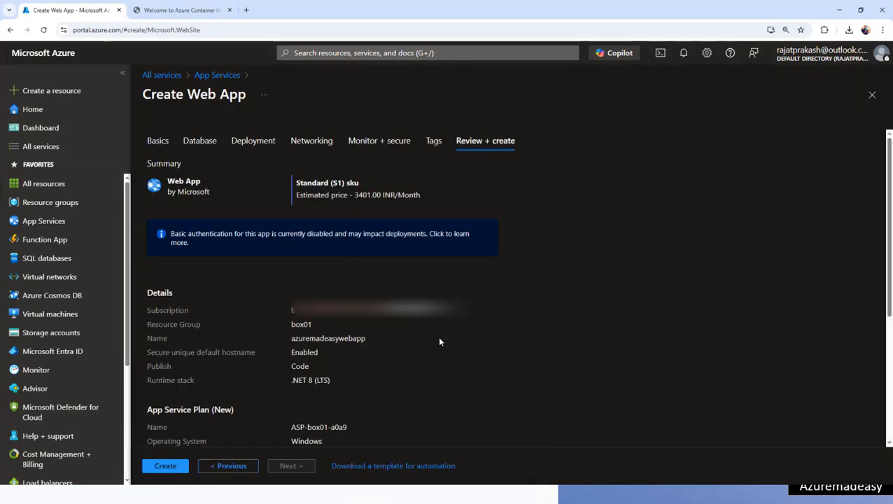
click(175, 469)
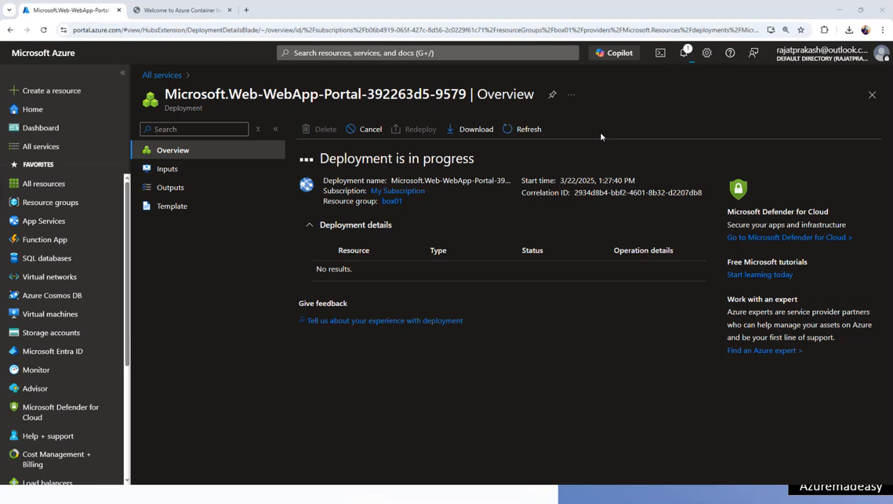
- Check the deployment notification, dismiss it, and close the Notifications pane
click(683, 53)
click(873, 197)
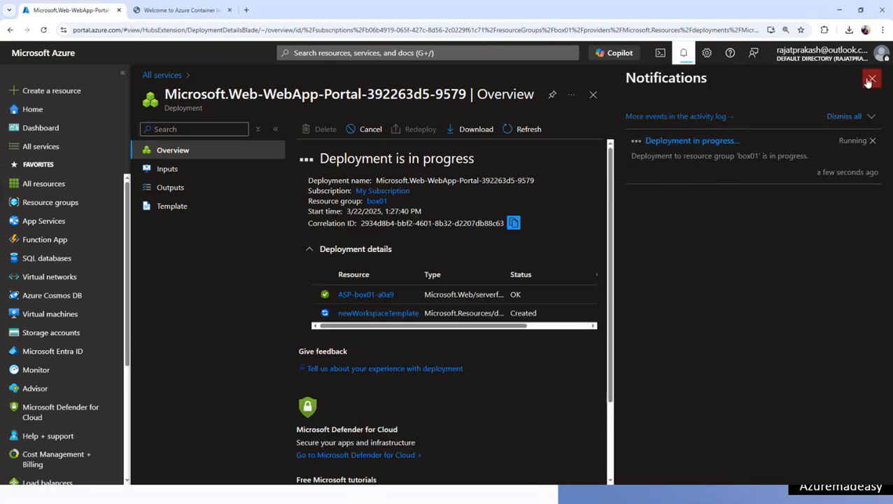
click(871, 79)
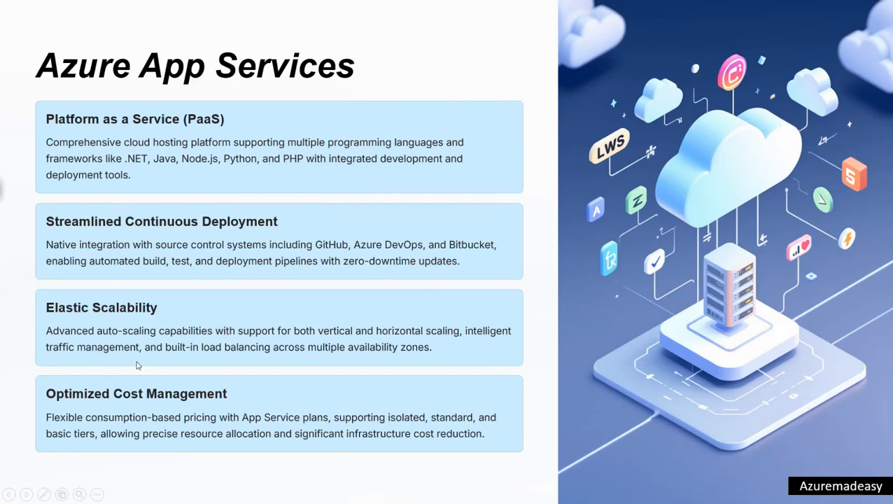
- Show the Azure Functions slide, then back in the portal deployment page choose Go to resource
click(513, 296)
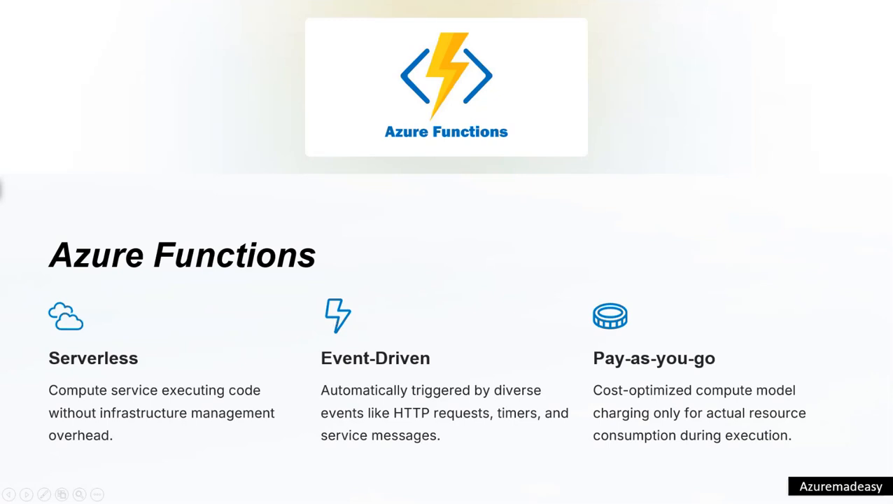
key(alt+Tab)
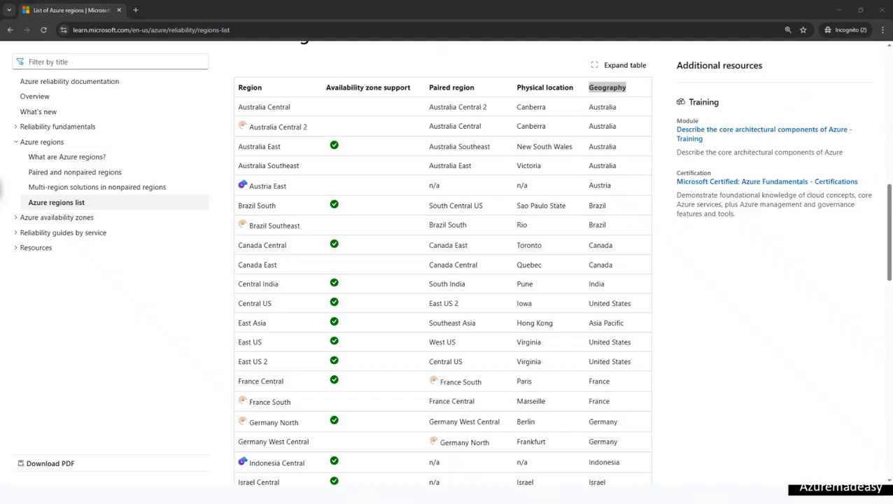
key(alt+Tab)
click(372, 324)
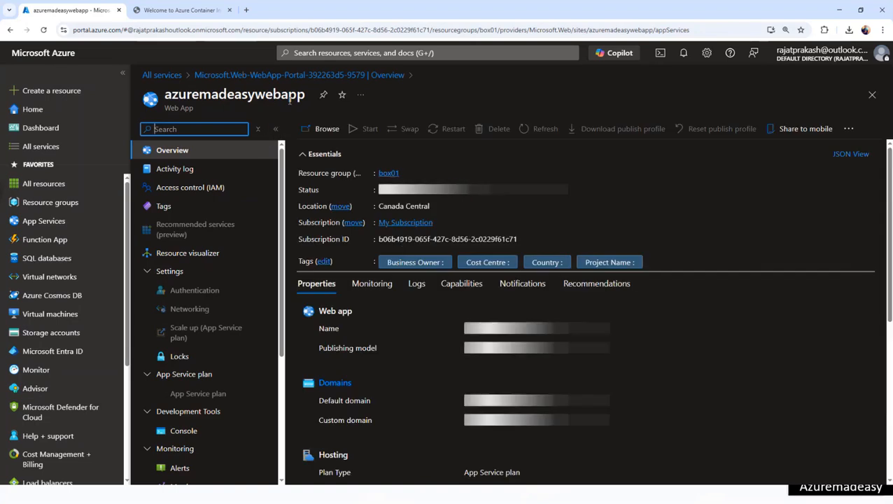
- Browse to azuremadeasywebapp's default running page, inspect its URL, and return to the portal Overview
click(325, 130)
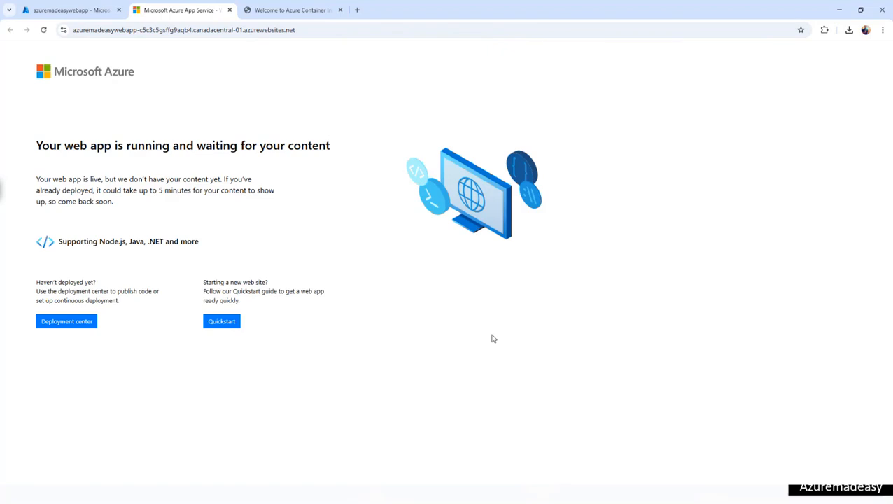
click(170, 30)
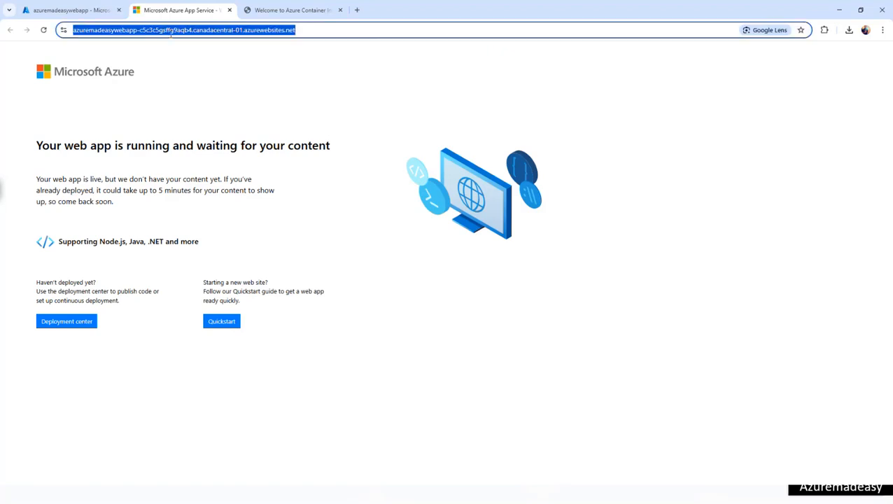
key(alt+Tab)
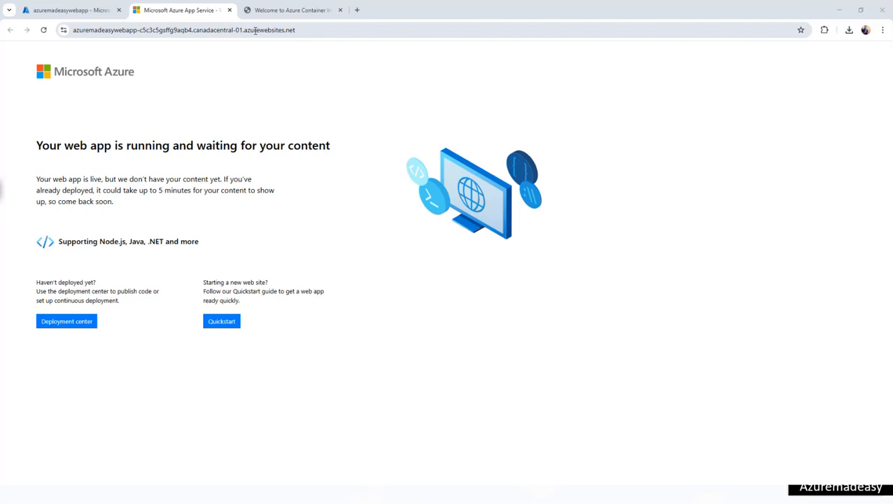
drag(255, 31, 62, 30)
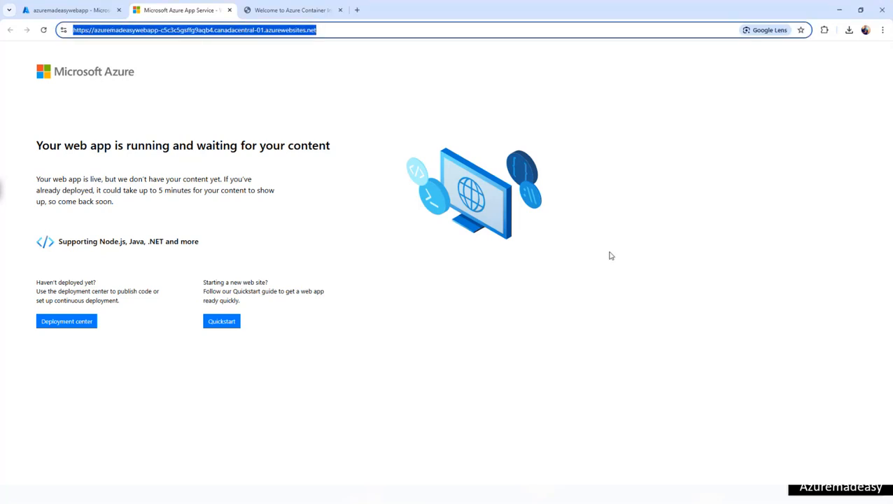
click(589, 259)
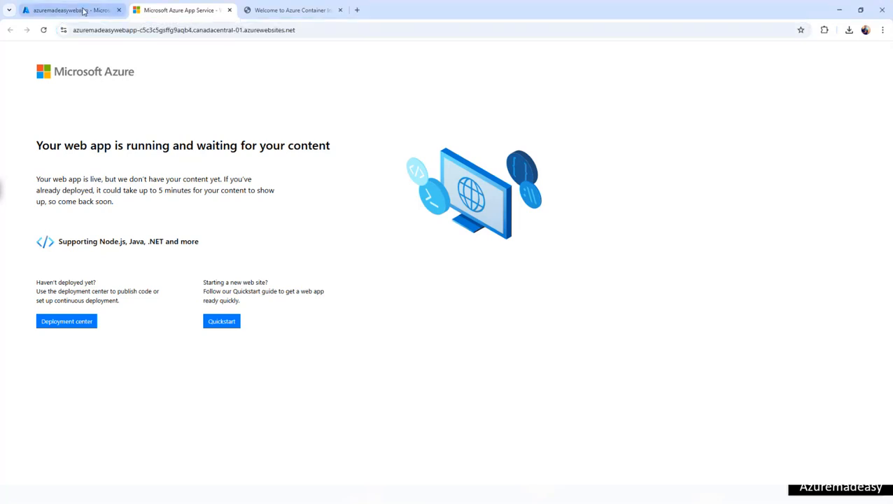
click(84, 12)
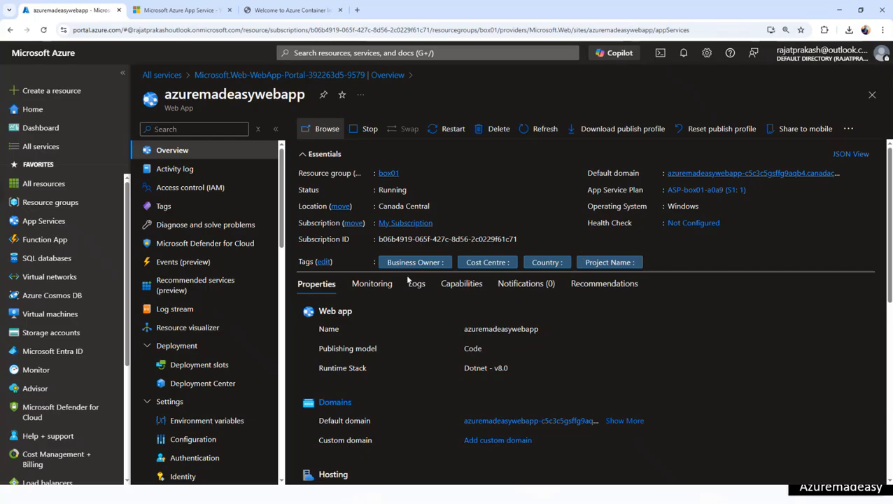